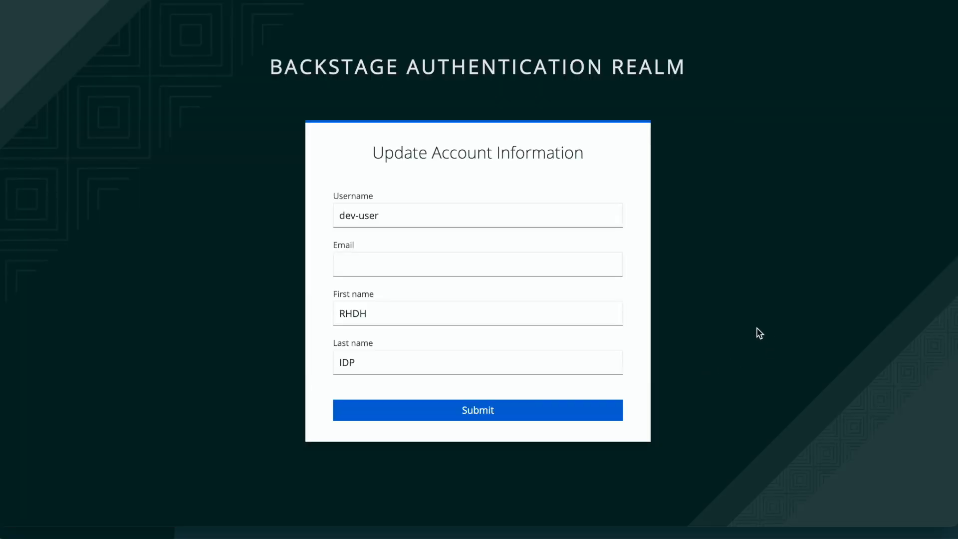
Step: Enter the user's email address in dev-user's Keycloak account information and submit it
click(429, 263)
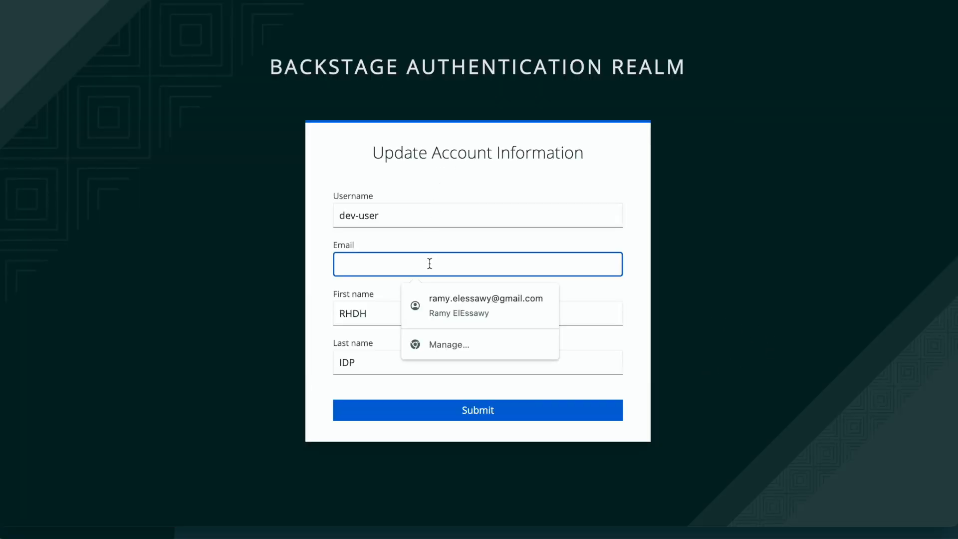
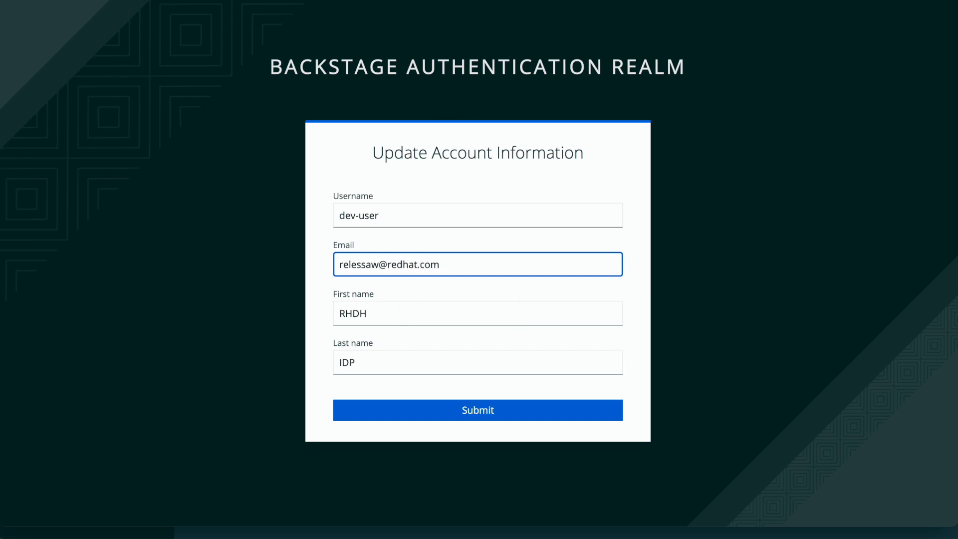
click(441, 412)
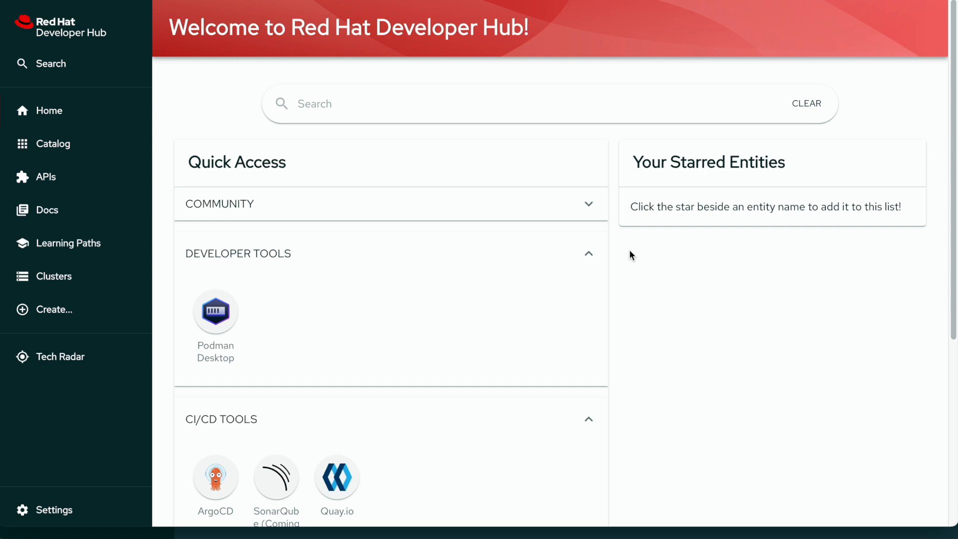
Step: Expand the COMMUNITY, MONITORING TOOLS and SECURITY TOOLS Quick Access sections, then follow the community GitHub link
click(588, 204)
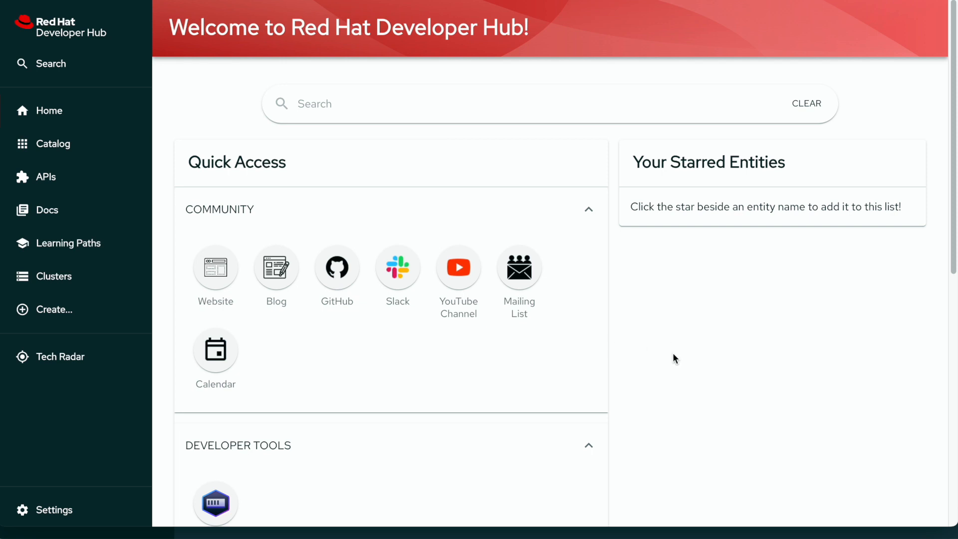
scroll(672, 352, down, 3)
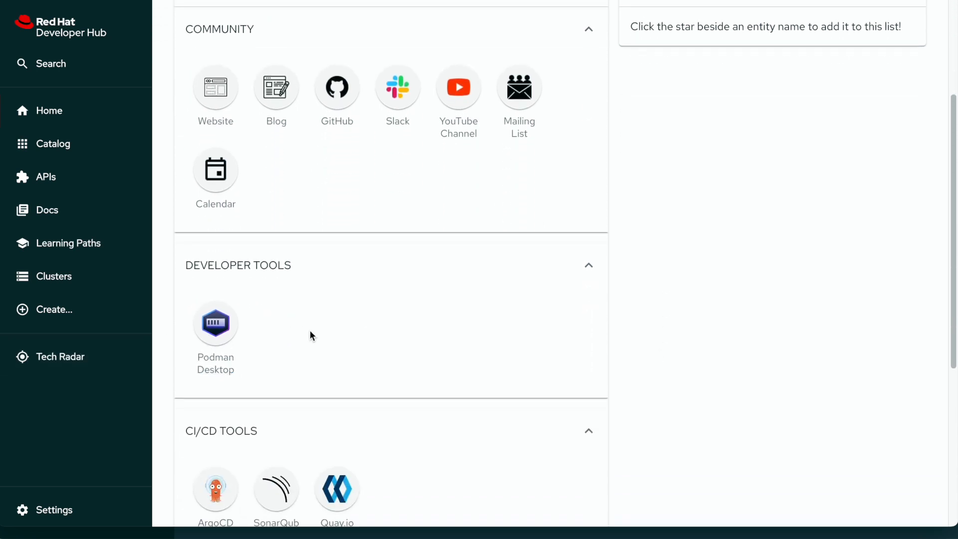
scroll(409, 349, down, 3)
scroll(483, 350, down, 2)
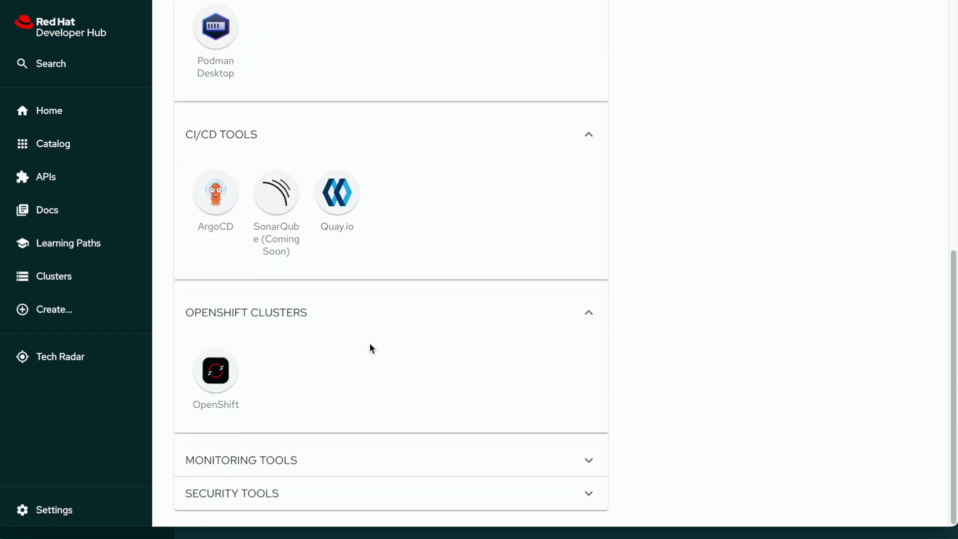
click(433, 456)
scroll(441, 462, down, 2)
click(450, 489)
scroll(510, 481, down, 2)
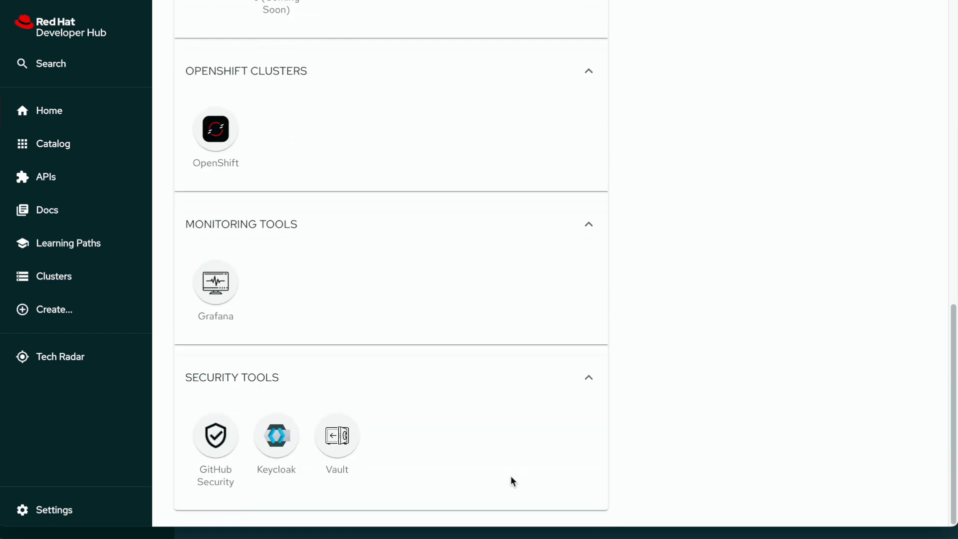
scroll(463, 405, up, 10)
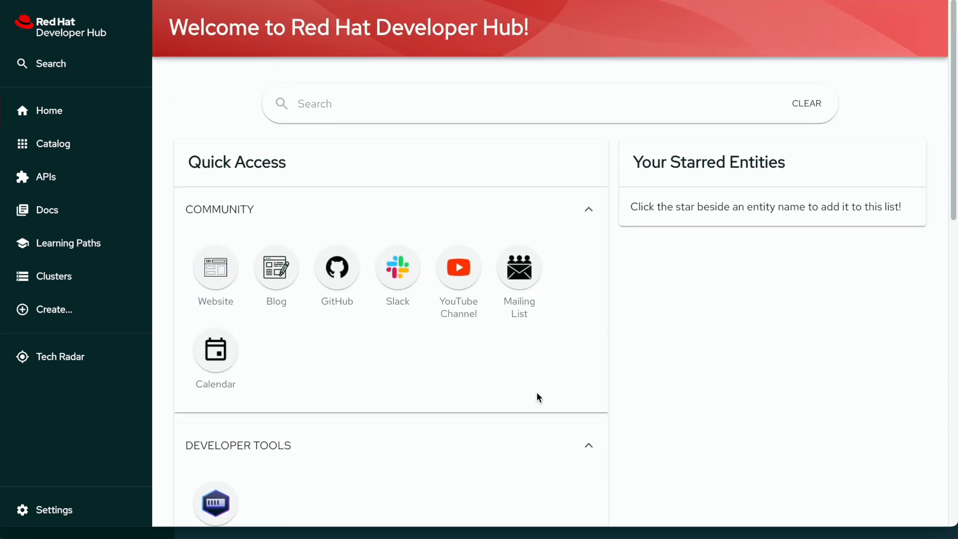
click(341, 273)
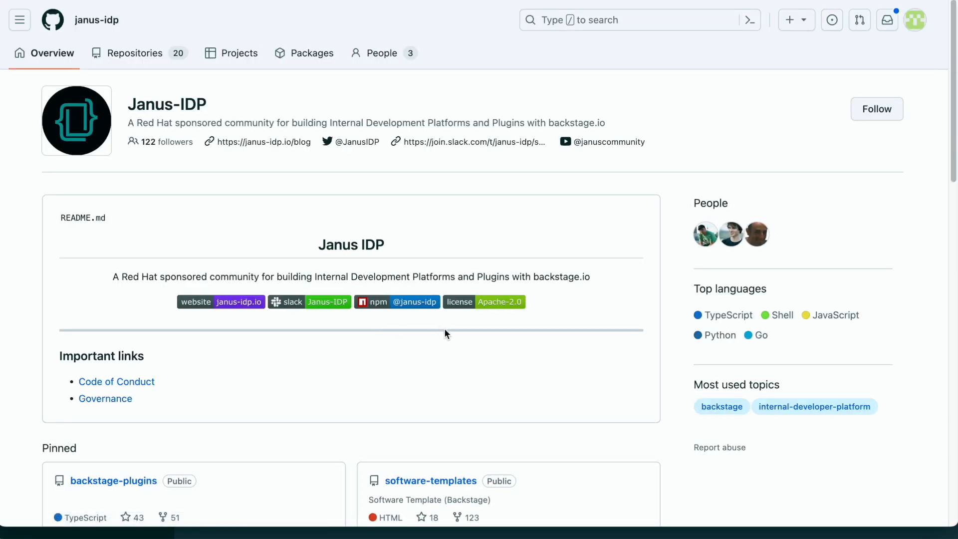
Step: Browse software-templates to scaffolder-templates/quarkus-web-template and open template.yaml
scroll(469, 350, down, 4)
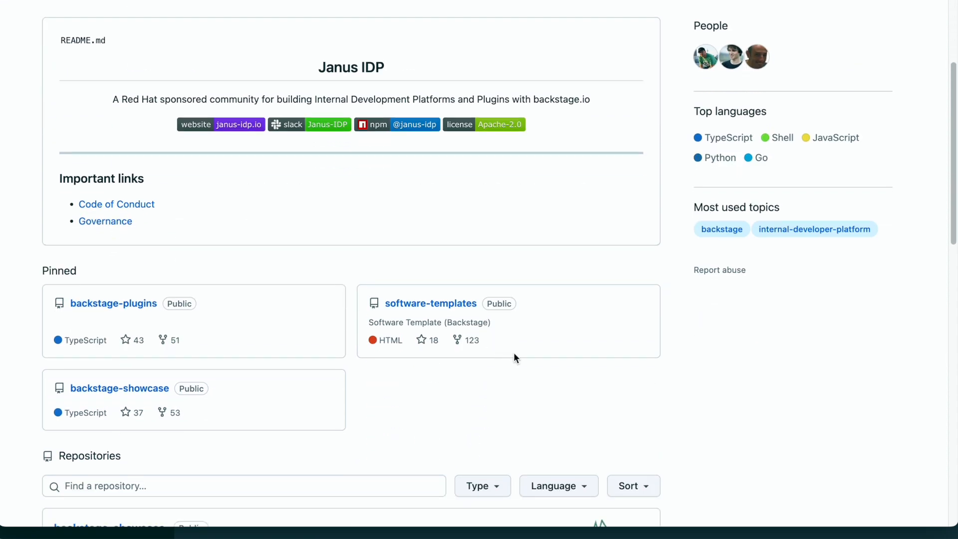
scroll(519, 357, down, 2)
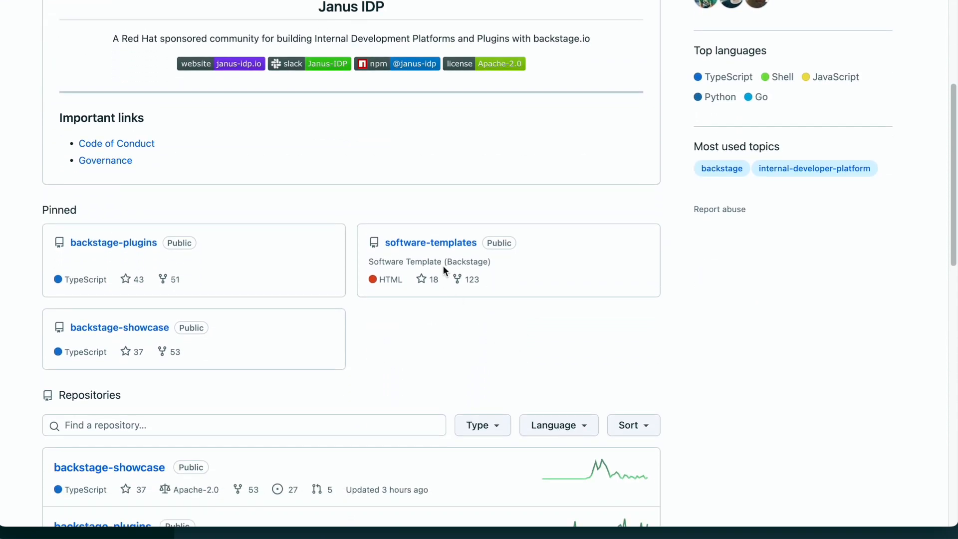
click(457, 251)
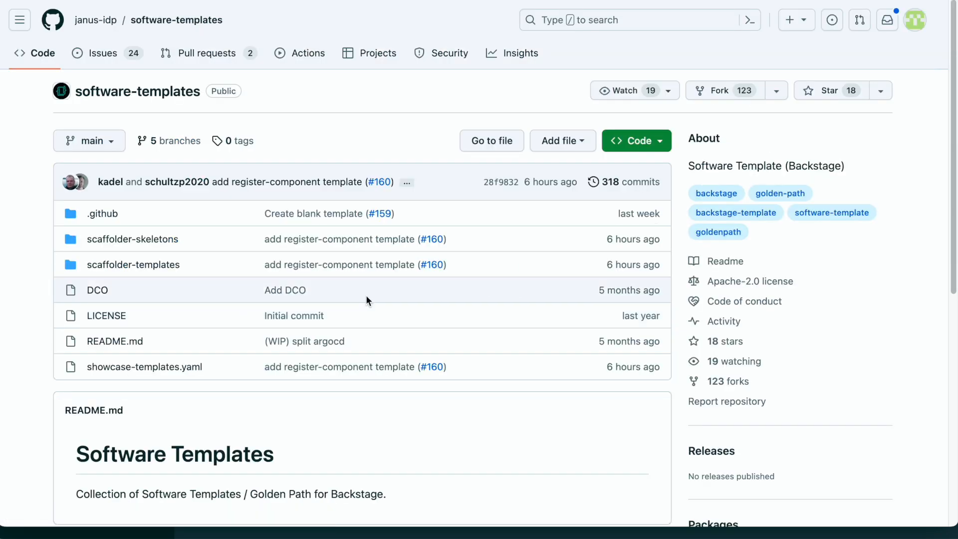
click(156, 266)
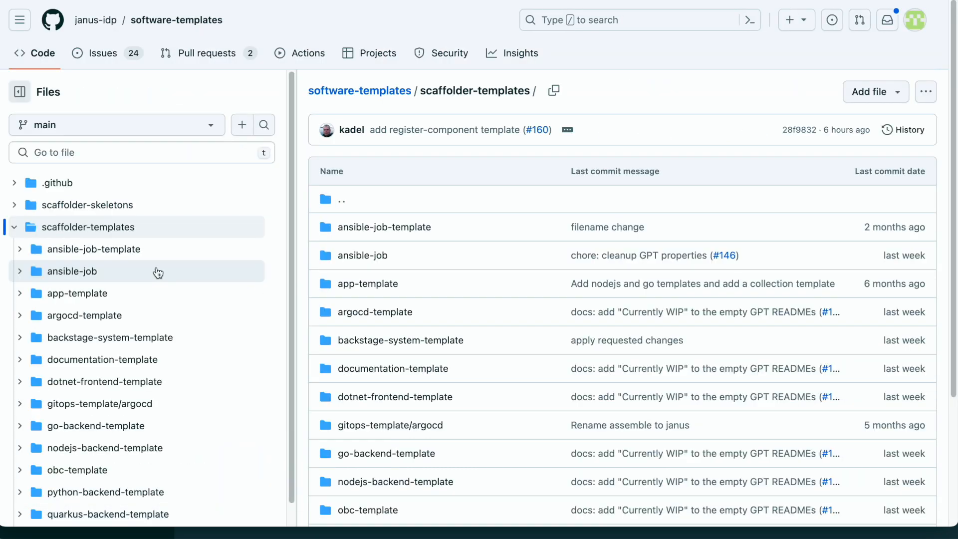
scroll(442, 379, down, 4)
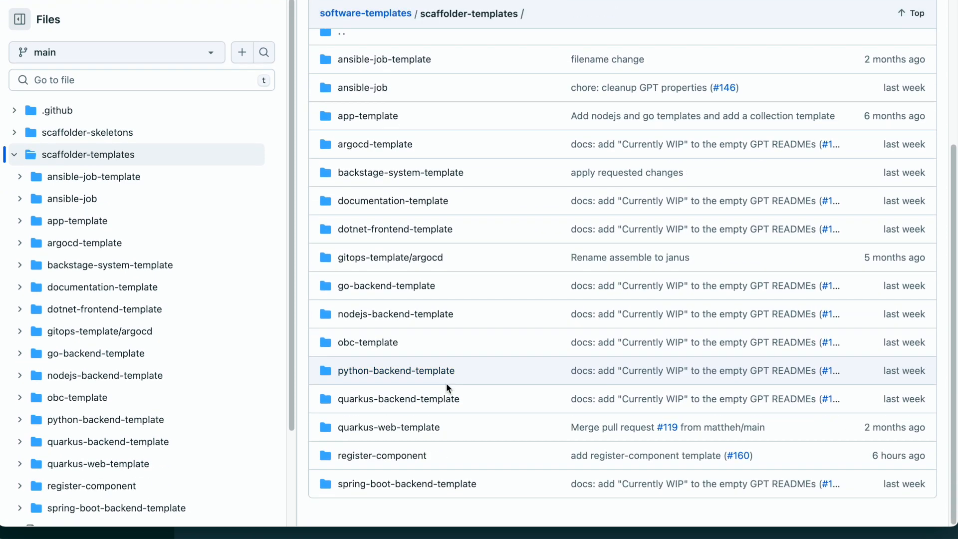
click(509, 414)
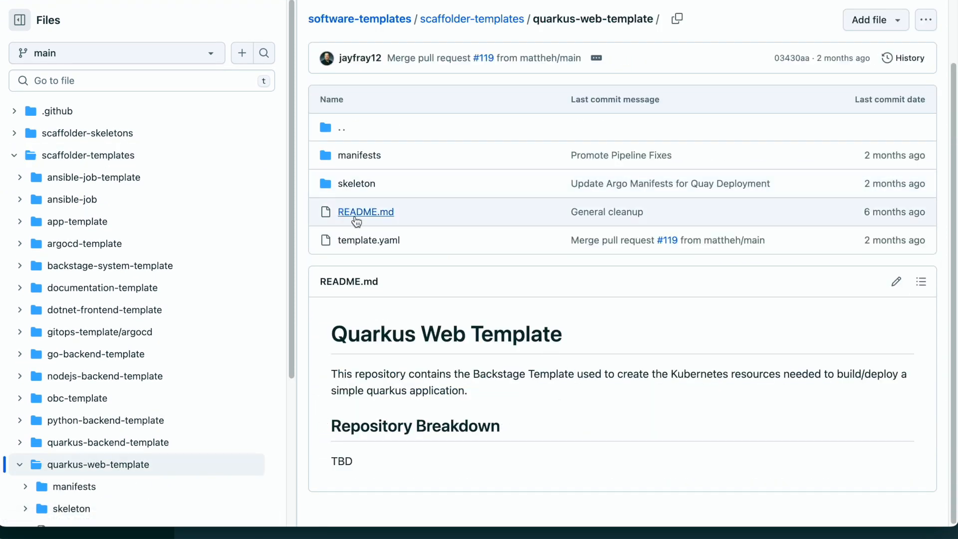
click(369, 240)
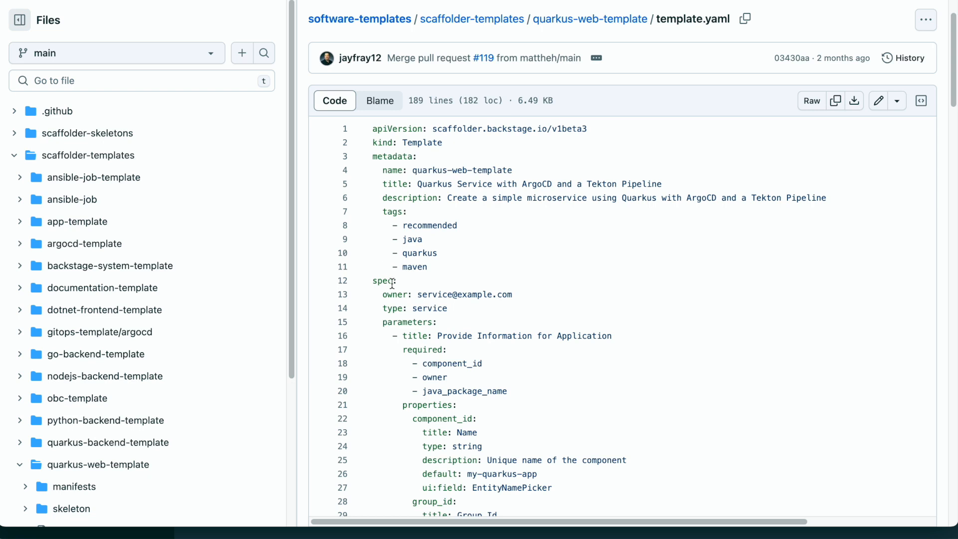
Step: Scroll through template.yaml, highlighting the parameters and fetch:template lines
scroll(392, 283, down, 2)
scroll(410, 284, down, 3)
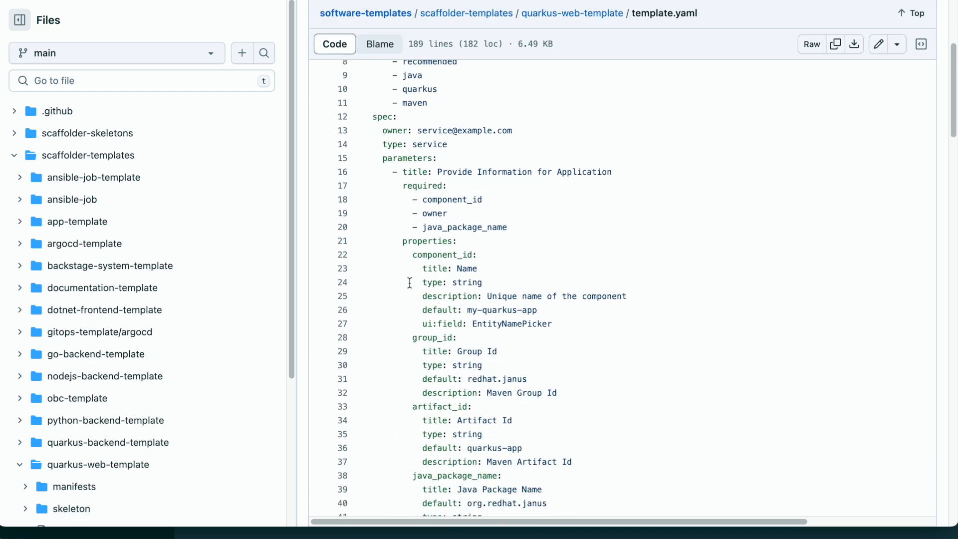
drag(377, 140, 447, 141)
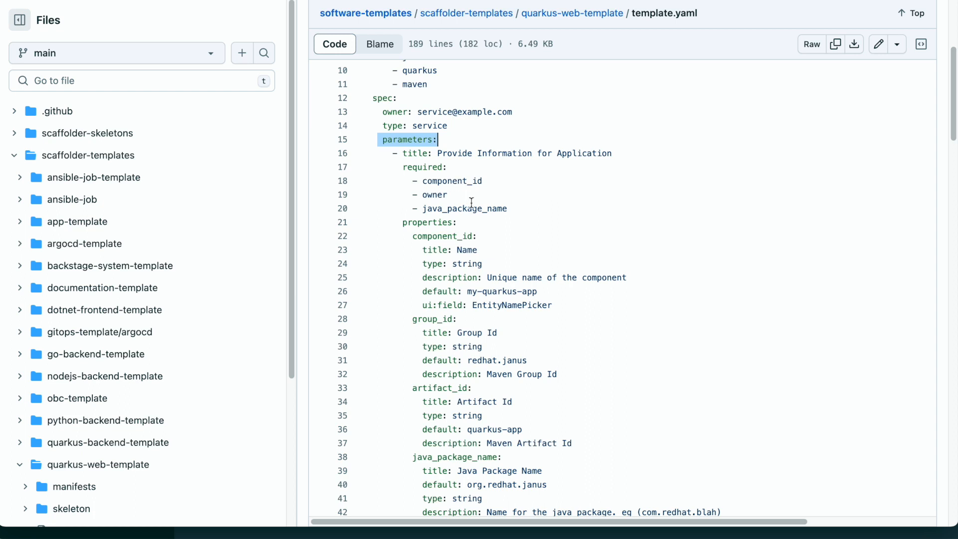
scroll(481, 220, down, 5)
scroll(495, 233, down, 15)
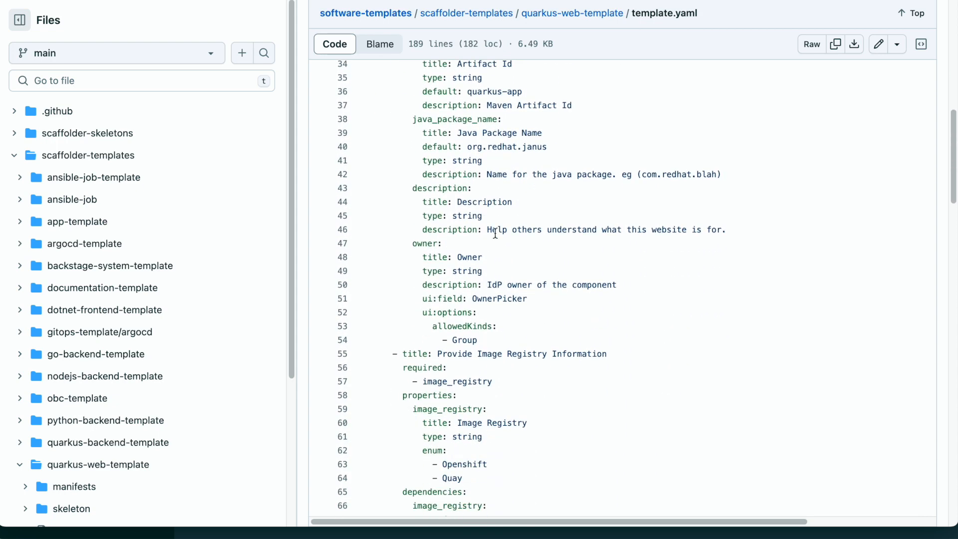
scroll(497, 241, down, 5)
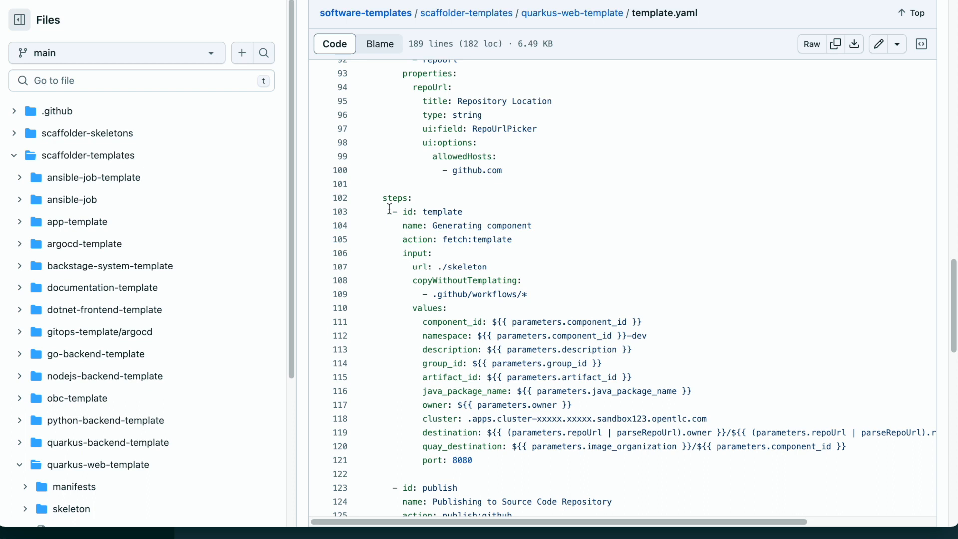
scroll(392, 211, down, 1)
drag(398, 235, 511, 233)
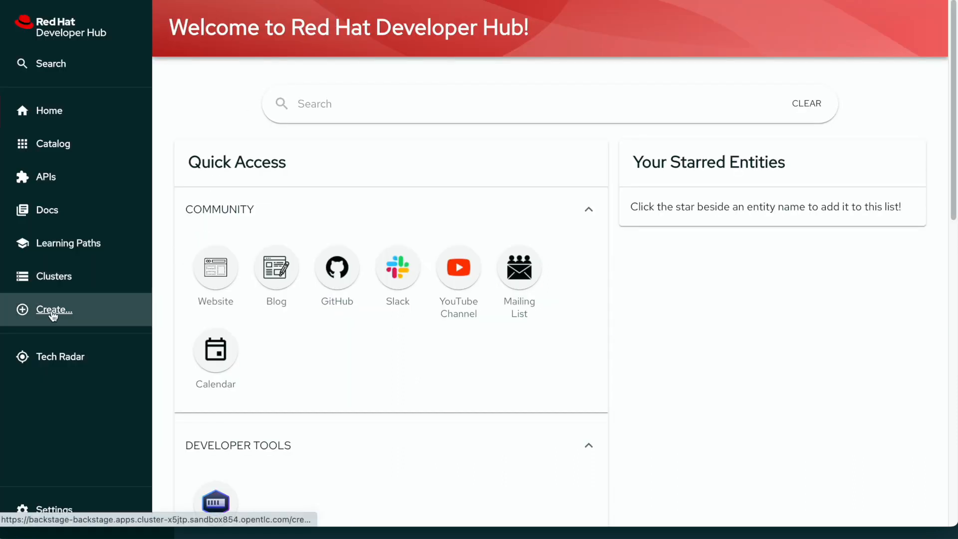
Step: Choose the Quarkus Service with ArgoCD and a Tekton Pipeline template from Create...
click(73, 313)
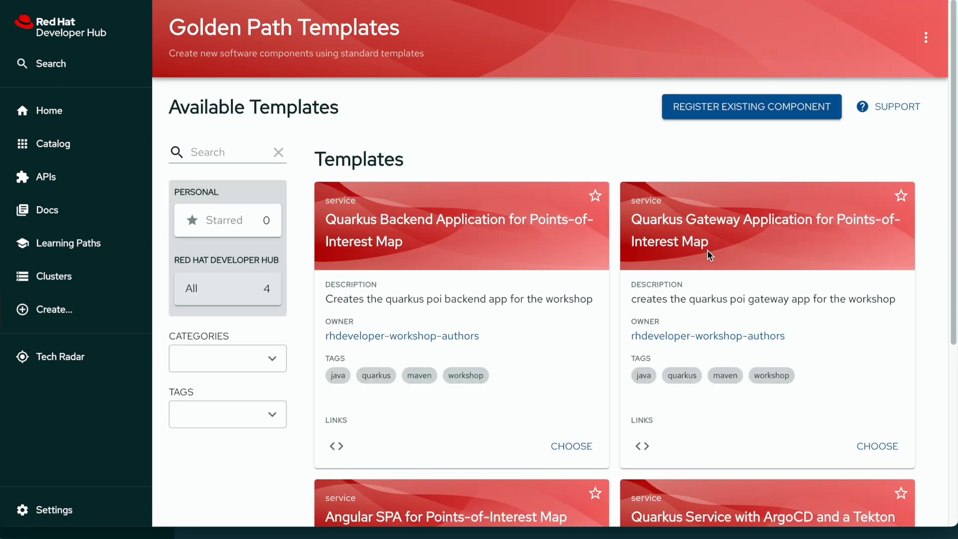
scroll(707, 249, down, 5)
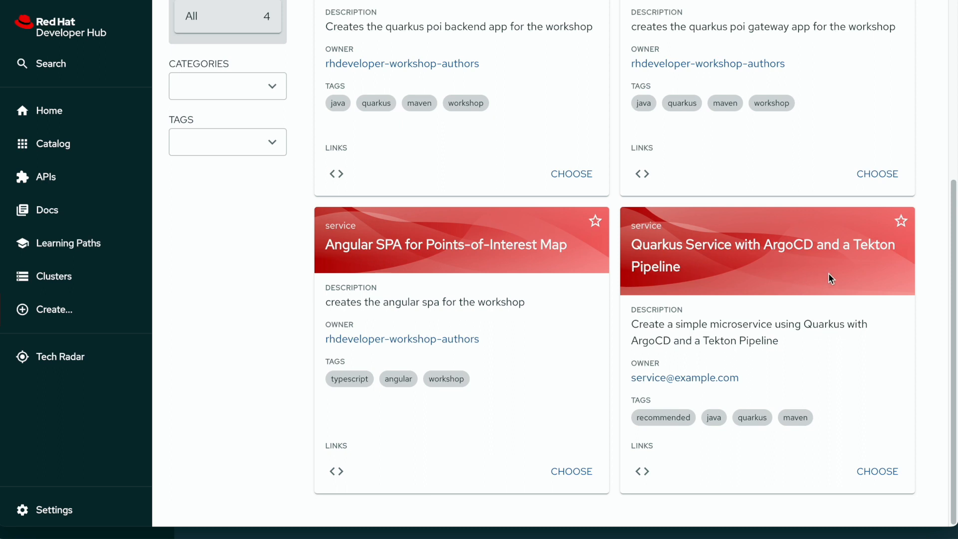
click(892, 472)
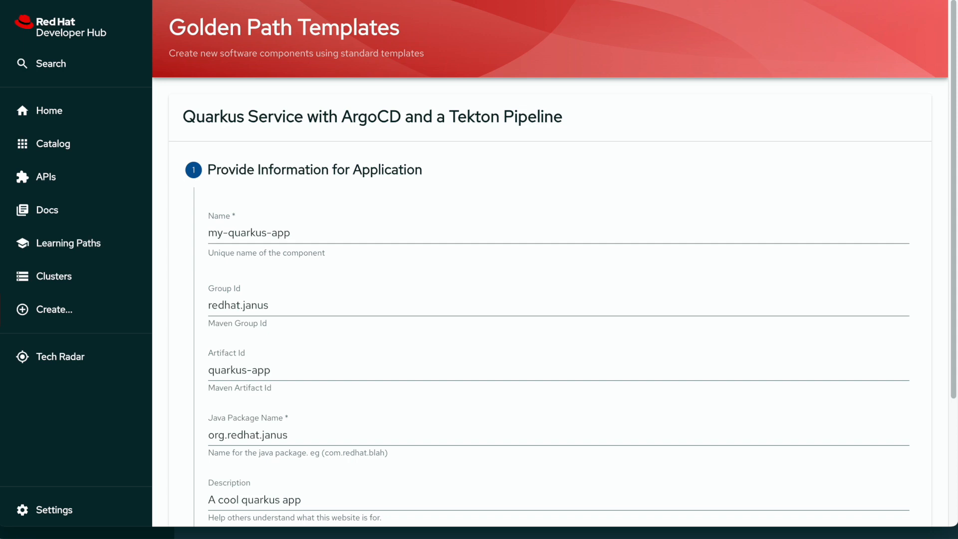
Step: Keep the default application details, select Quay as image registry, review and create the component
scroll(698, 484, down, 3)
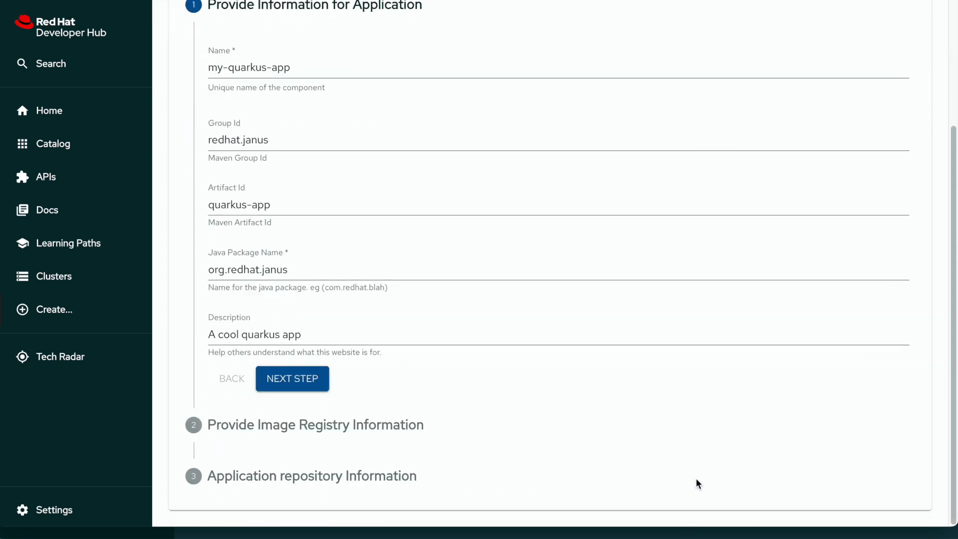
click(305, 391)
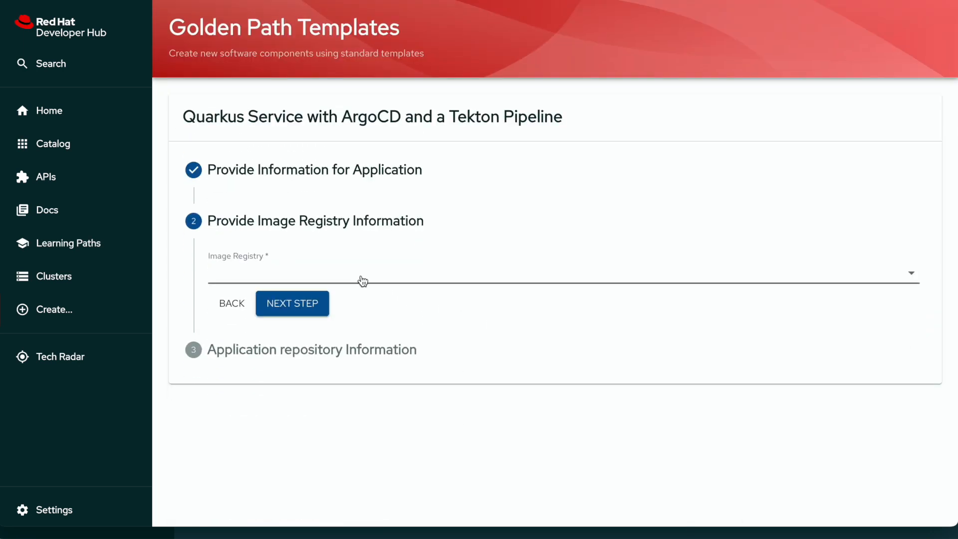
click(272, 268)
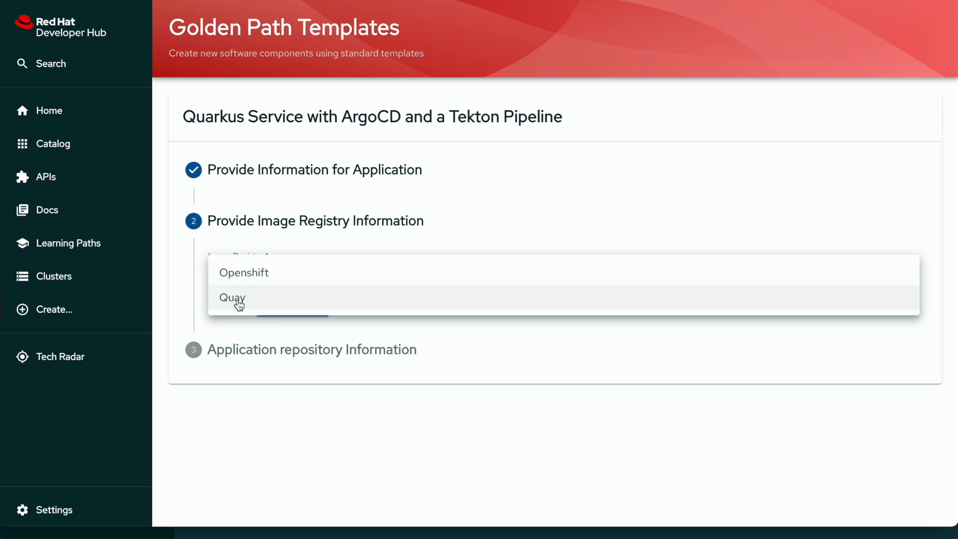
click(237, 302)
scroll(436, 374, down, 2)
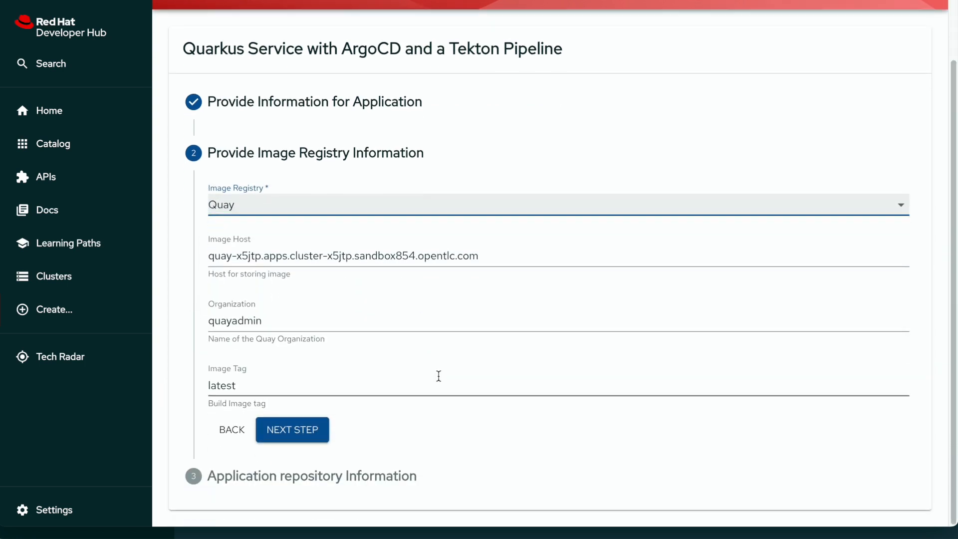
click(289, 425)
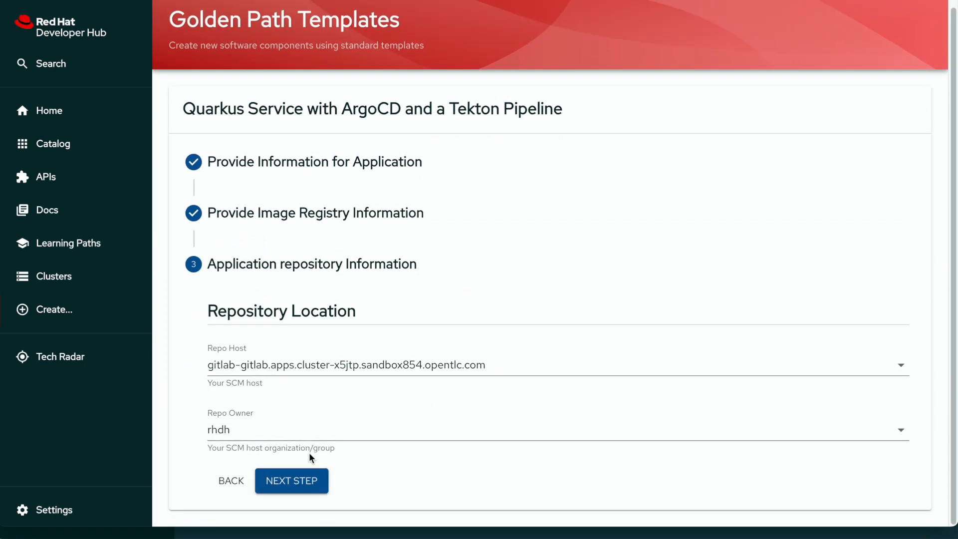
click(310, 480)
scroll(352, 441, down, 2)
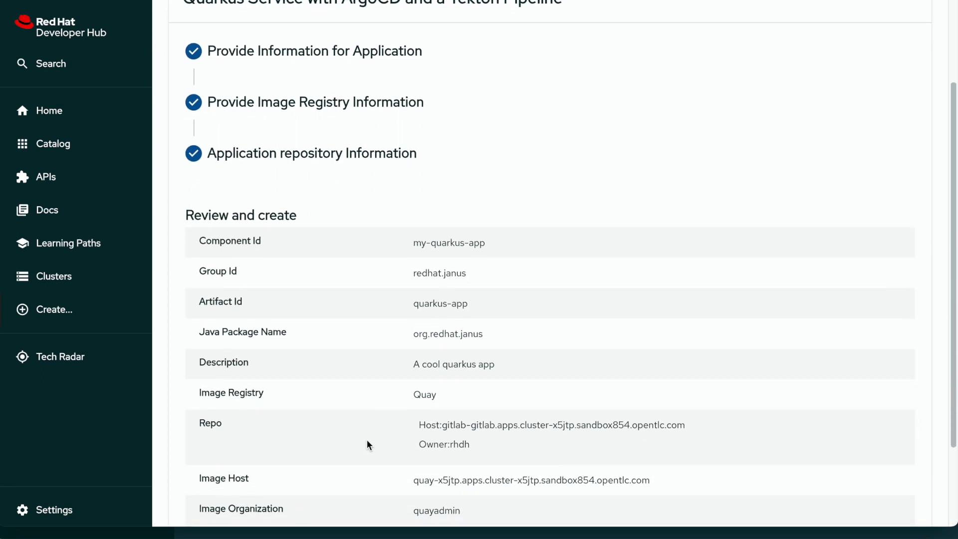
scroll(366, 444, down, 2)
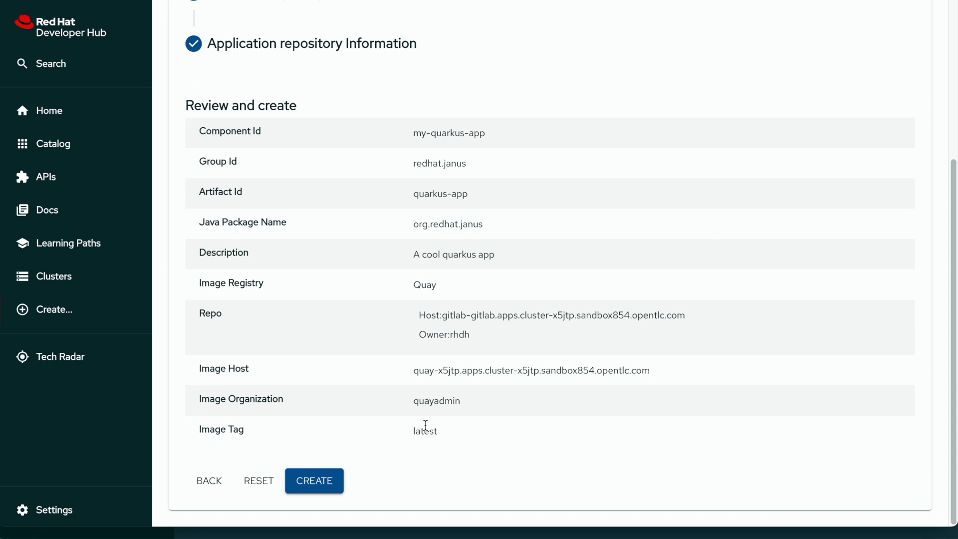
click(307, 486)
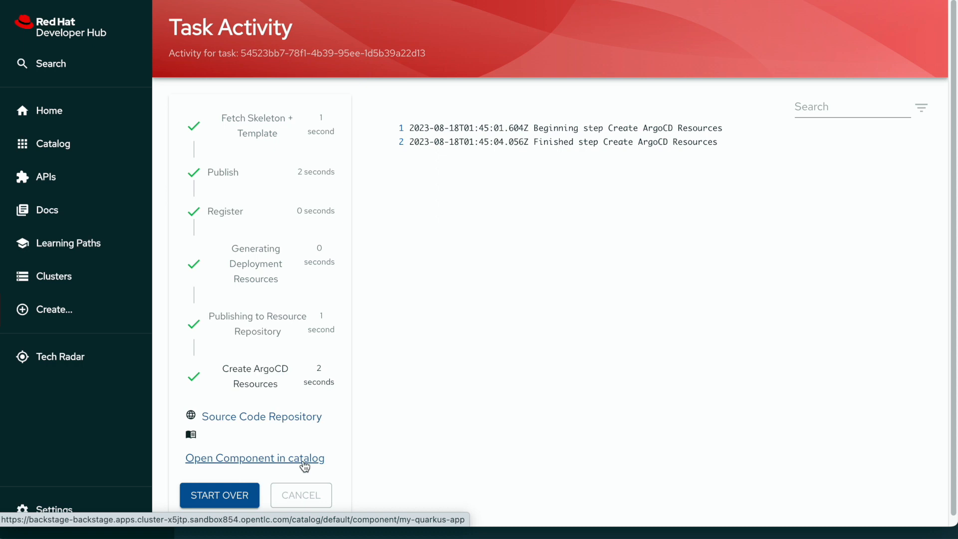
Step: Open the finished my-quarkus-app component in the catalog
click(304, 465)
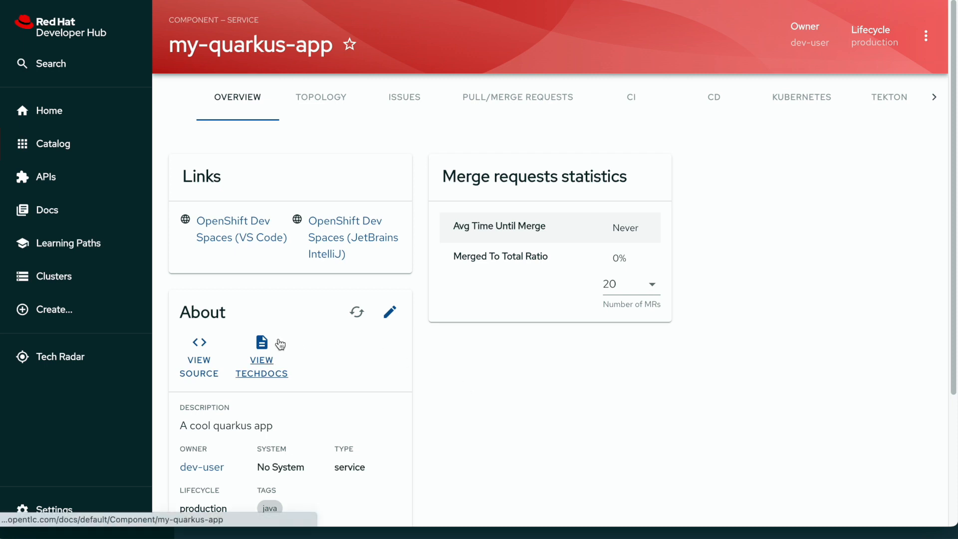
Step: Launch an OpenShift Dev Spaces (VS Code) workspace for my-quarkus-app, then return to Developer Hub
click(241, 239)
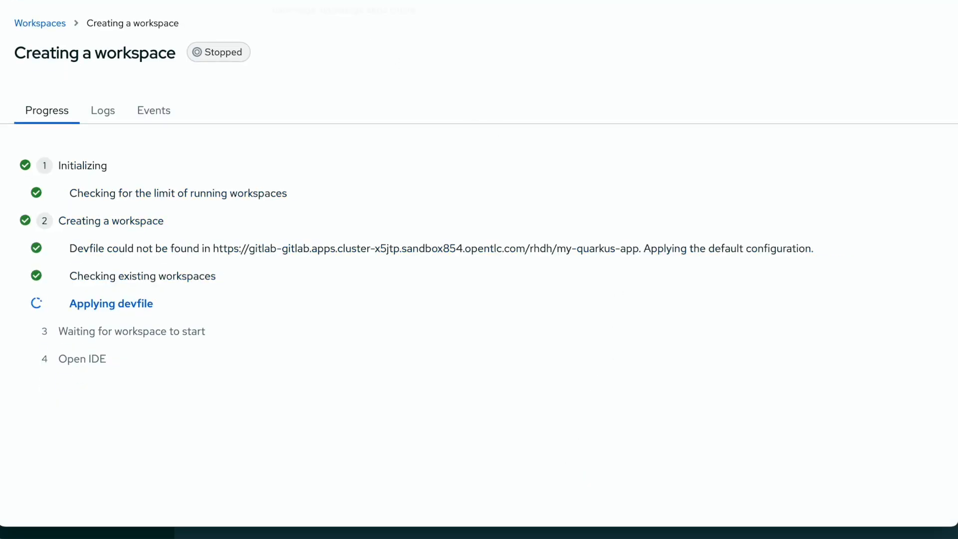
click(304, 0)
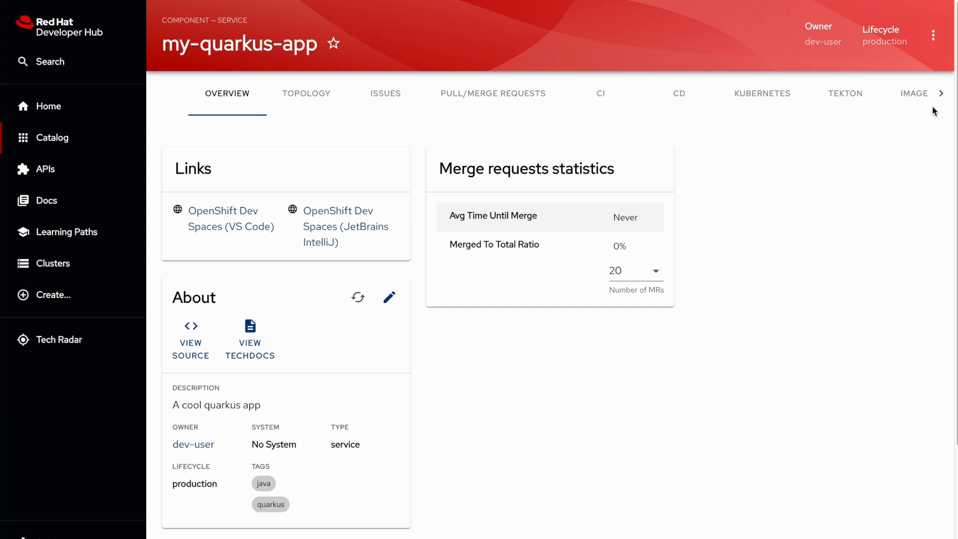
Step: Review my-quarkus-app's DEPENDENCIES relations graph, then switch to its API tab
click(941, 94)
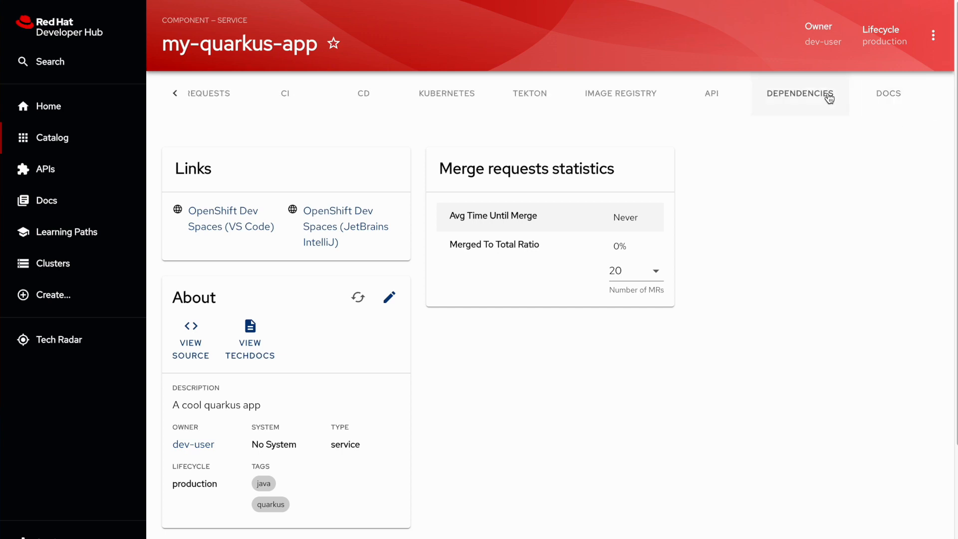
click(799, 93)
scroll(529, 331, down, 1)
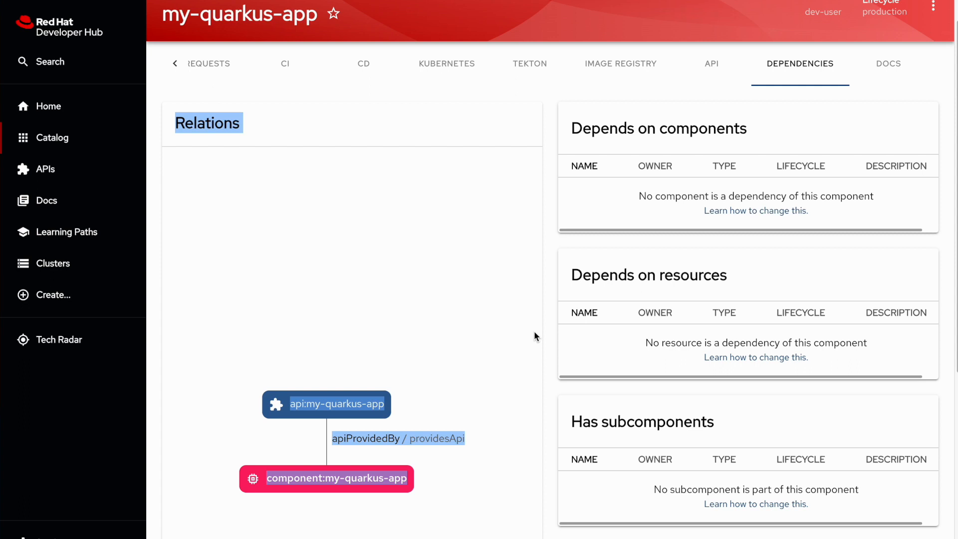
scroll(534, 331, down, 2)
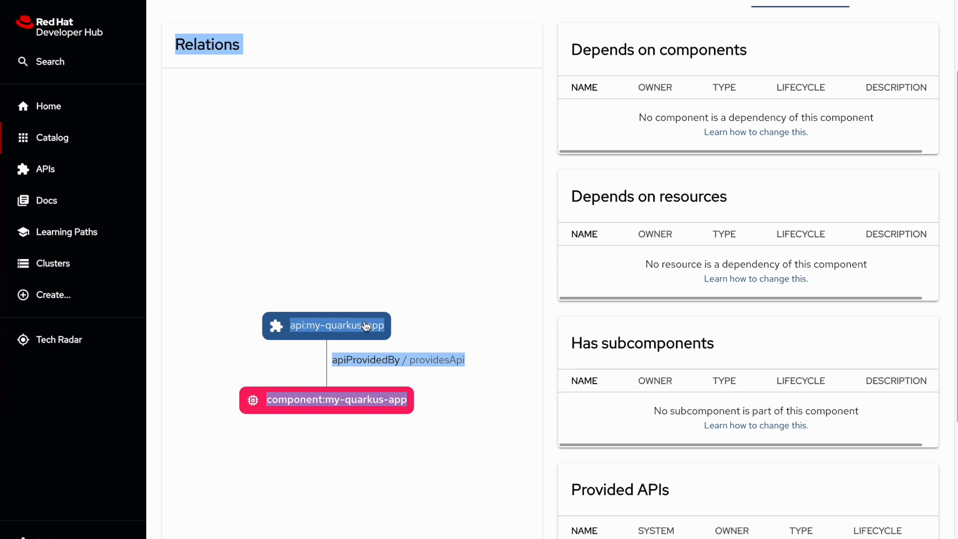
scroll(626, 145, up, 3)
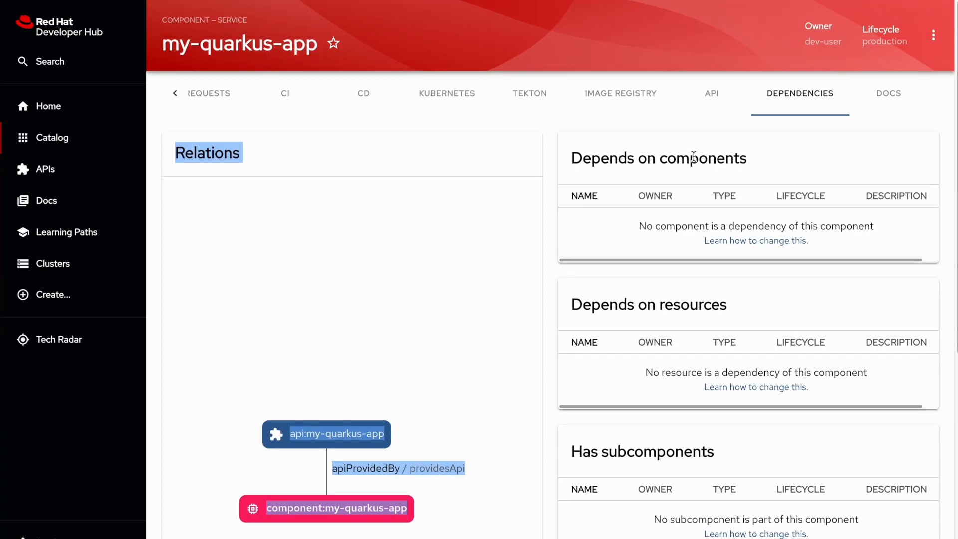
click(709, 95)
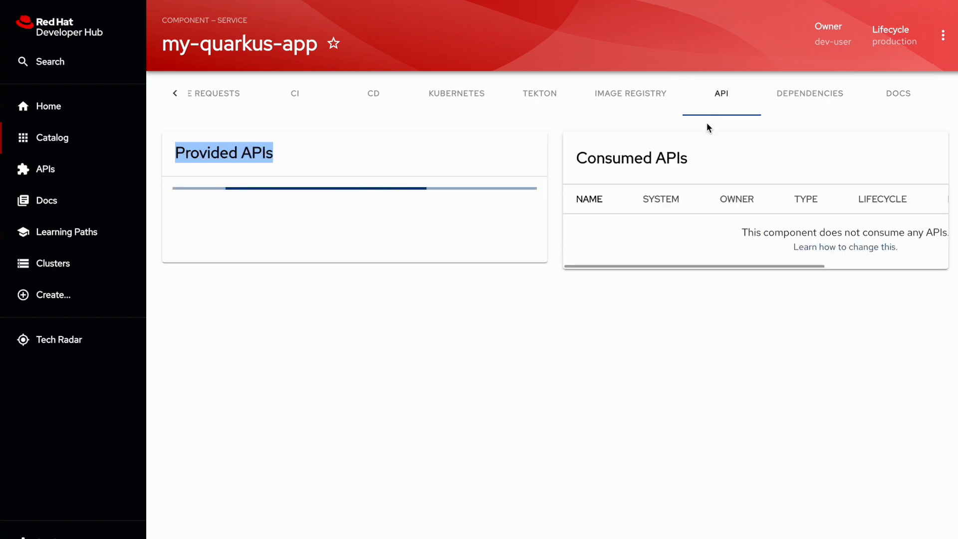
Step: Clear the stray selection and open my-quarkus-app's DOCS tab
click(320, 292)
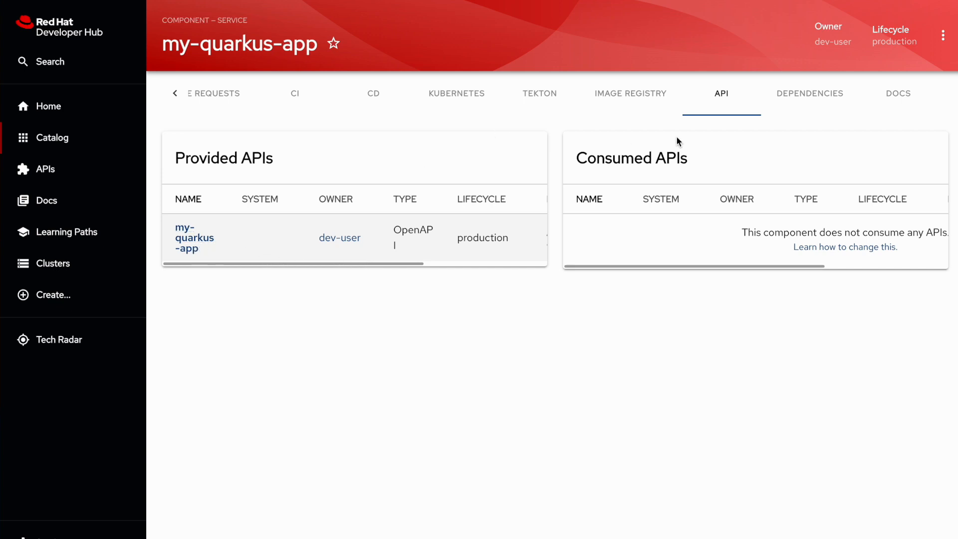
click(889, 97)
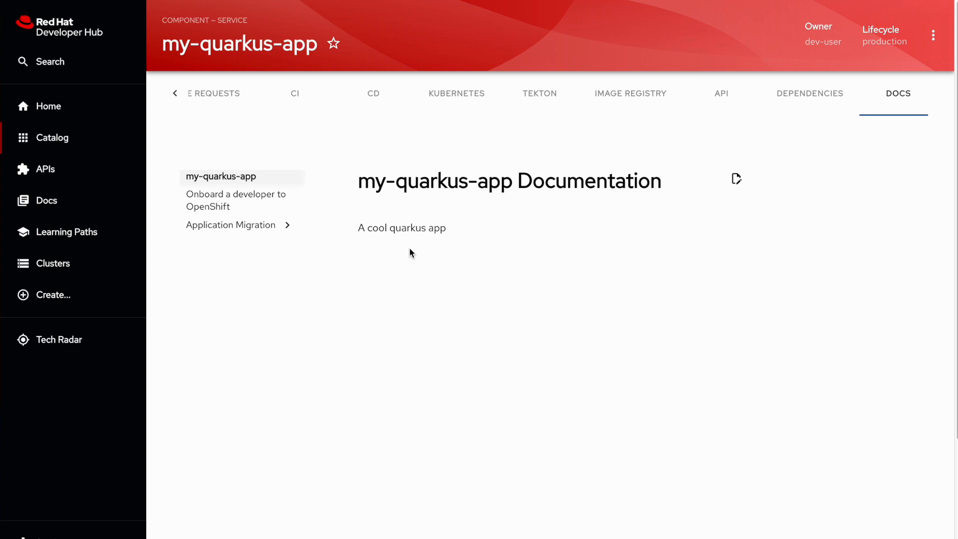
Step: Raise a GitLab documentation-feedback issue on highlighted description text, then view my-quarkus-app's topology
drag(395, 228, 440, 228)
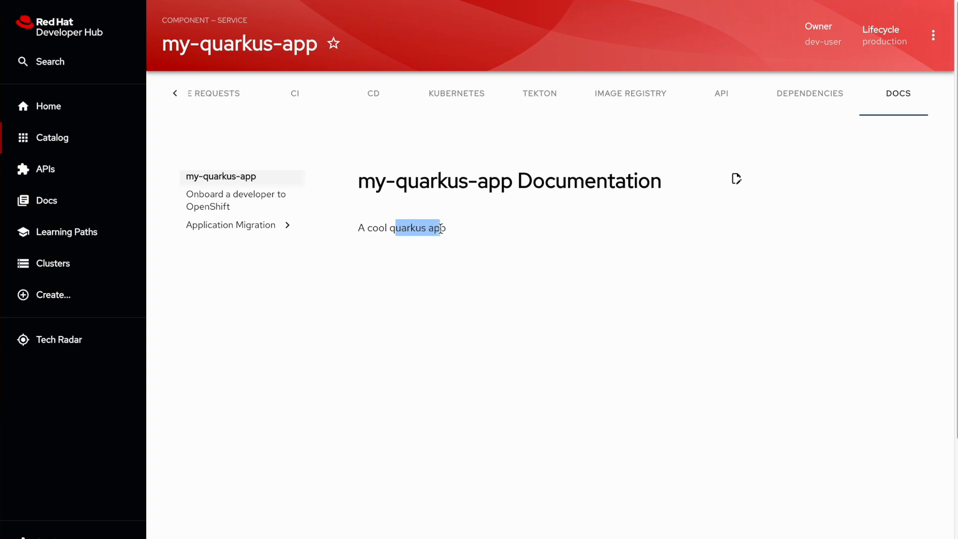
click(530, 201)
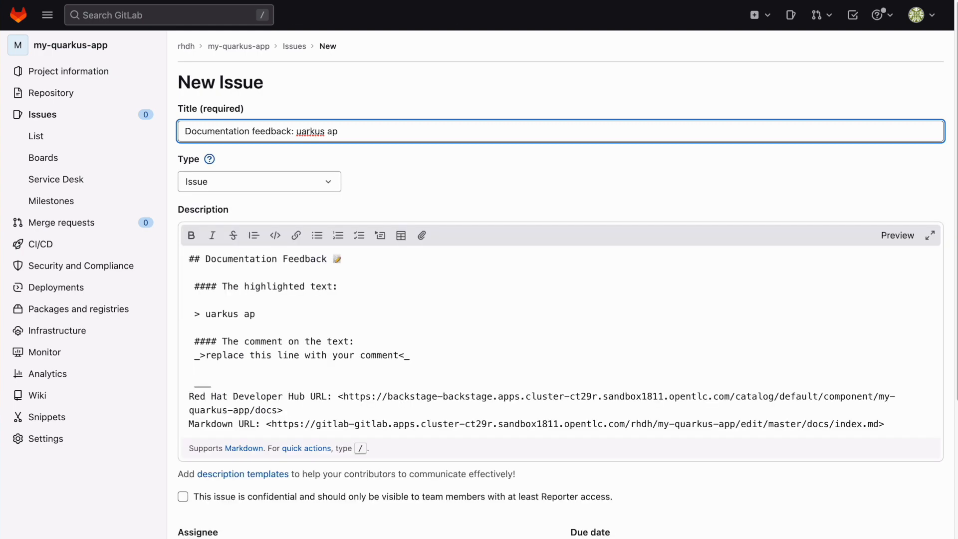
click(437, 1)
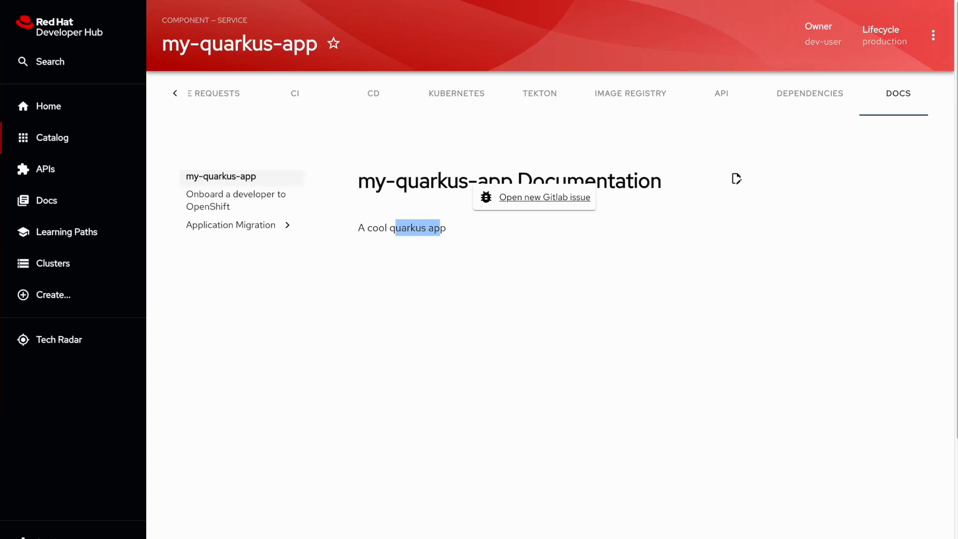
click(178, 100)
click(300, 95)
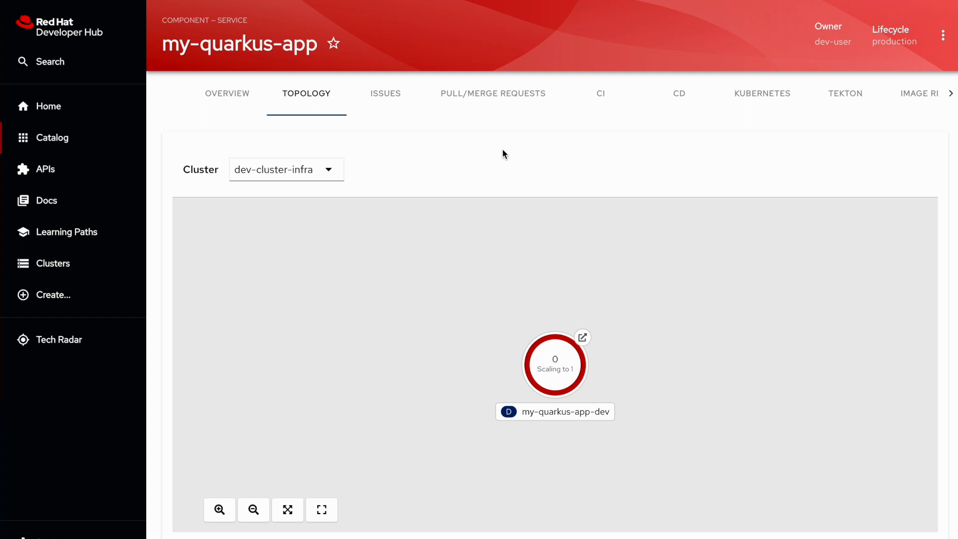
Step: In the Kubernetes tab, expand dev-cluster-infra and the quarkus-template deployment to list its pods
click(762, 100)
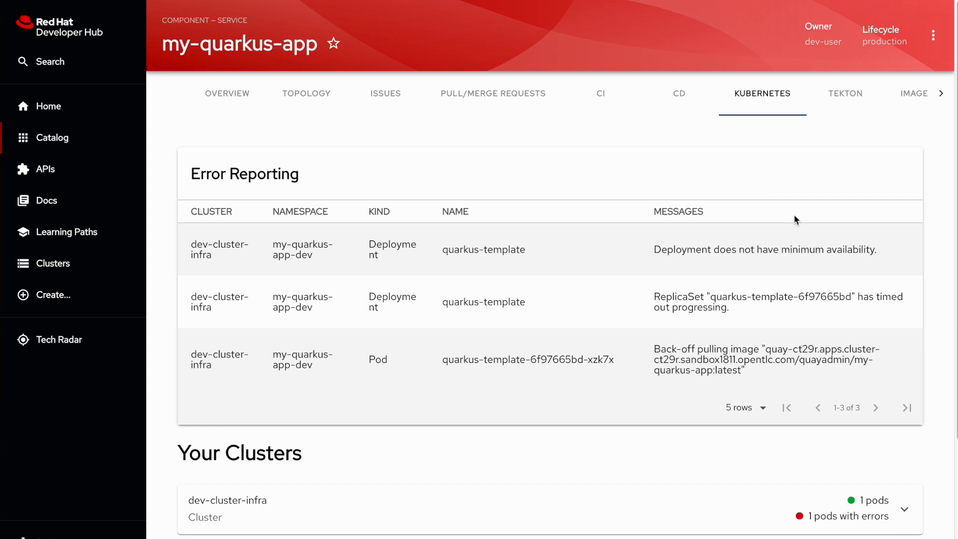
scroll(794, 216, down, 3)
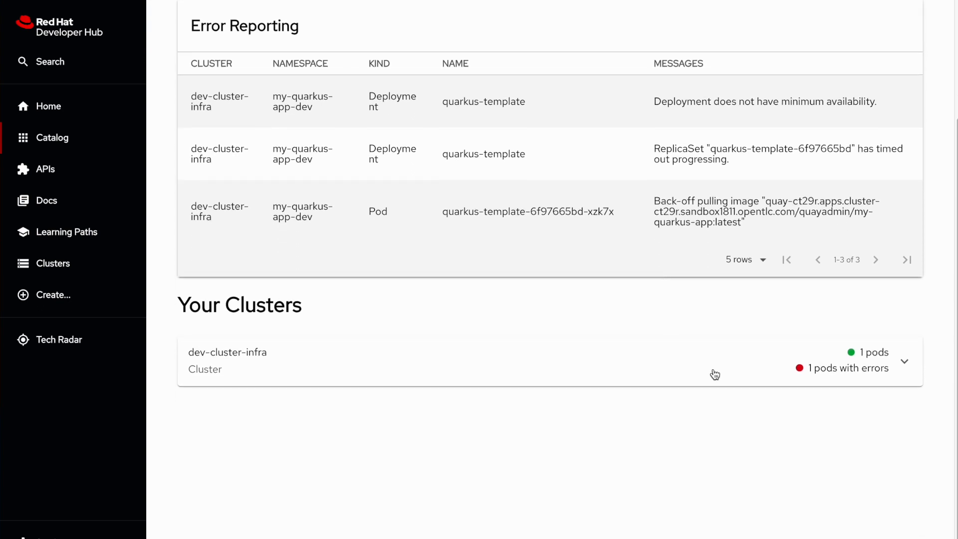
click(904, 362)
scroll(809, 415, down, 1)
scroll(809, 415, down, 3)
click(871, 430)
scroll(654, 438, down, 4)
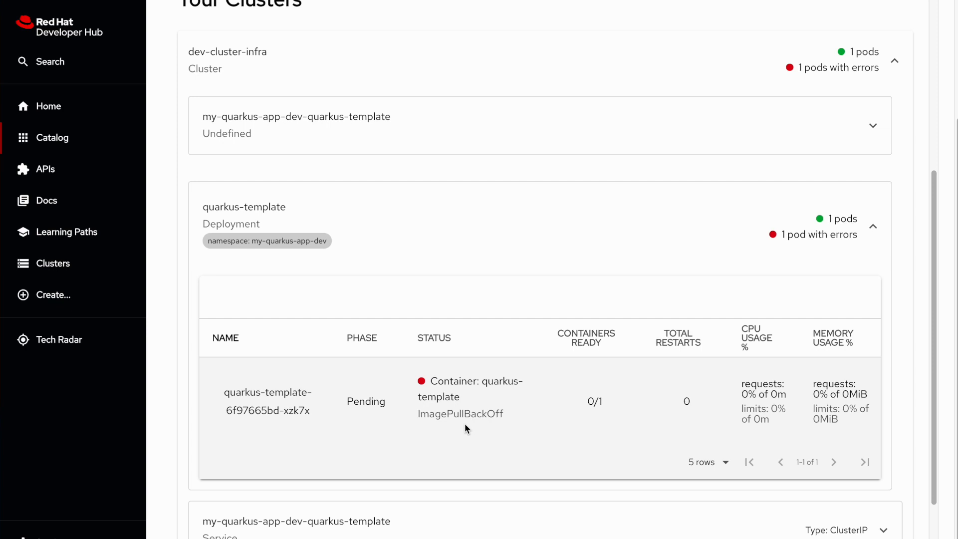
Step: Review the pending quarkus-template pod's details and full YAML, then close them and return to the top
click(285, 409)
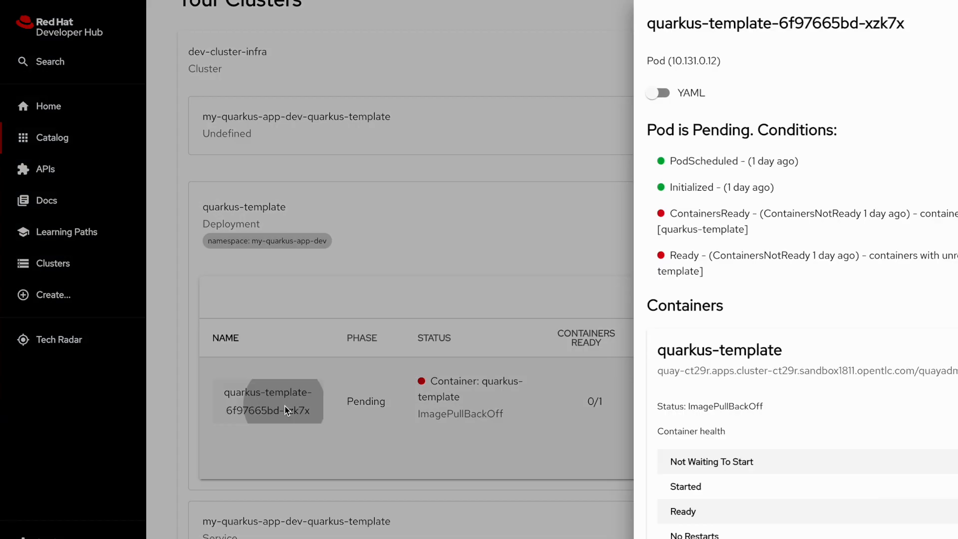
scroll(653, 355, down, 2)
scroll(653, 352, up, 2)
click(507, 92)
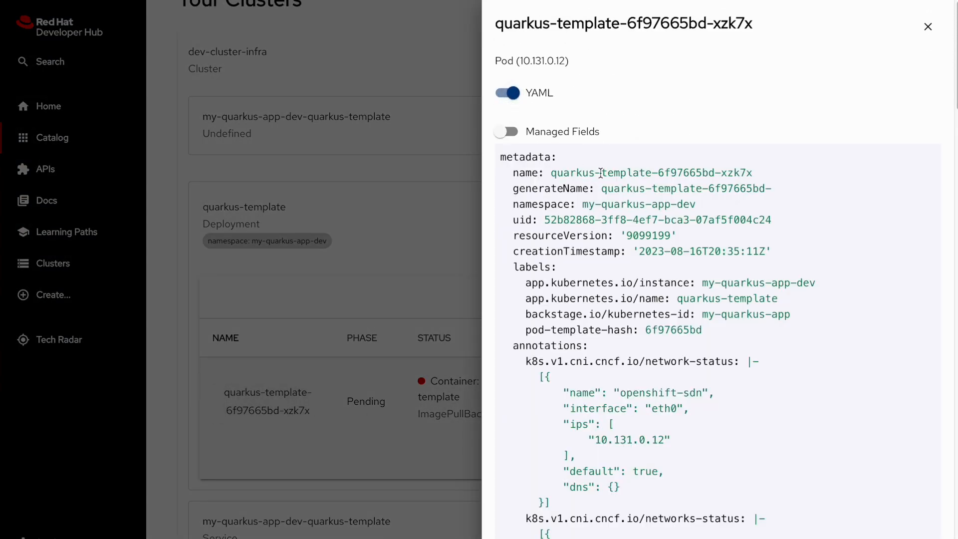
scroll(637, 240, down, 6)
scroll(883, 40, up, 6)
click(928, 28)
scroll(627, 136, up, 5)
scroll(620, 128, up, 4)
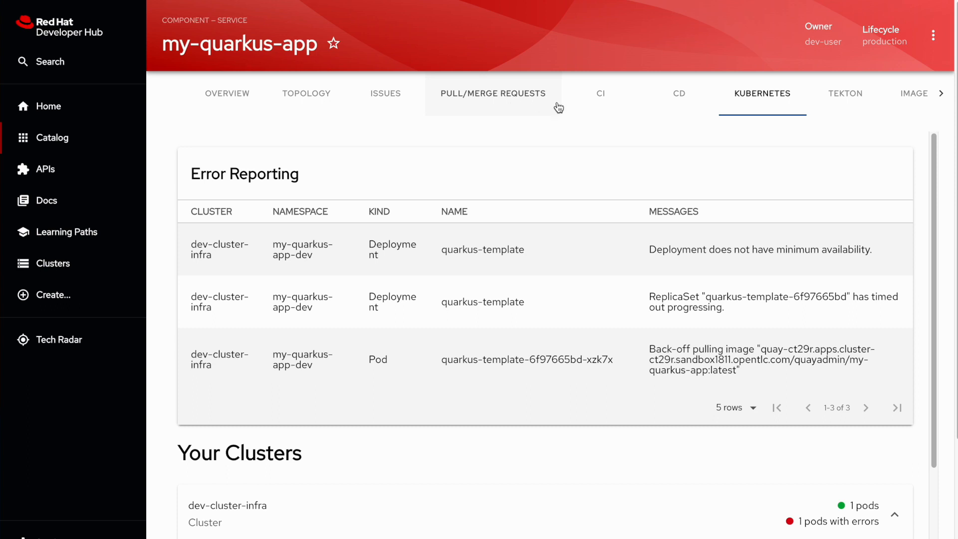
Step: Check the Quay image registry (no tags), then scroll the Overview to the ArgoCD card
click(913, 97)
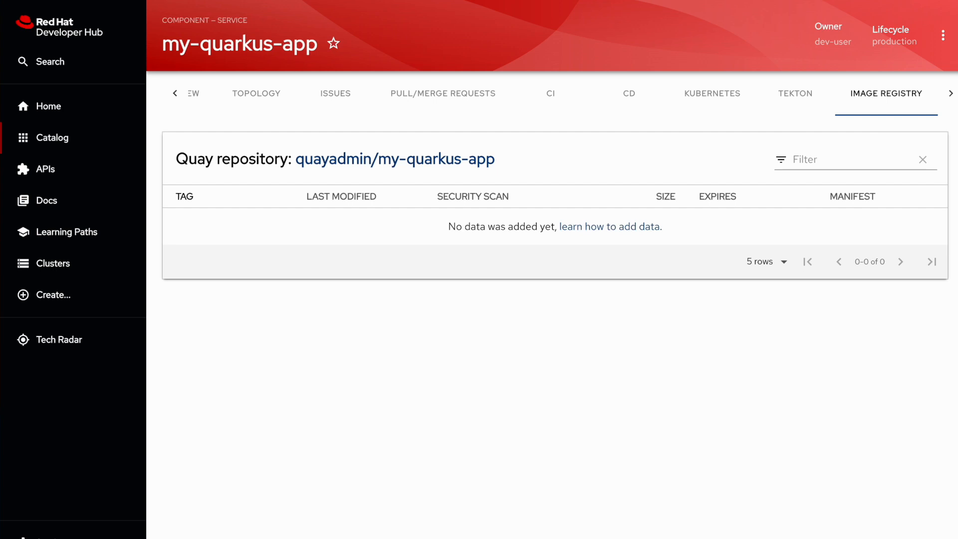
click(192, 98)
scroll(553, 307, down, 2)
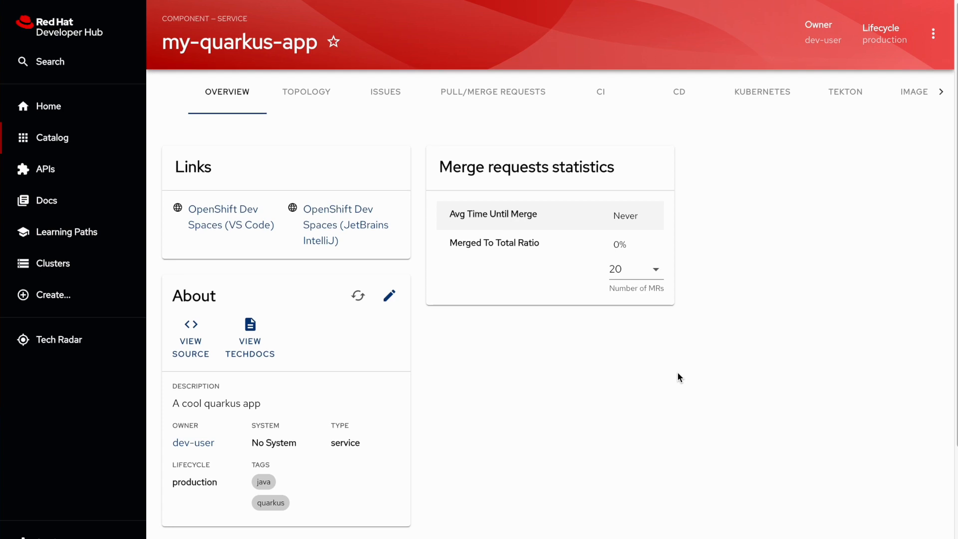
scroll(678, 372, down, 3)
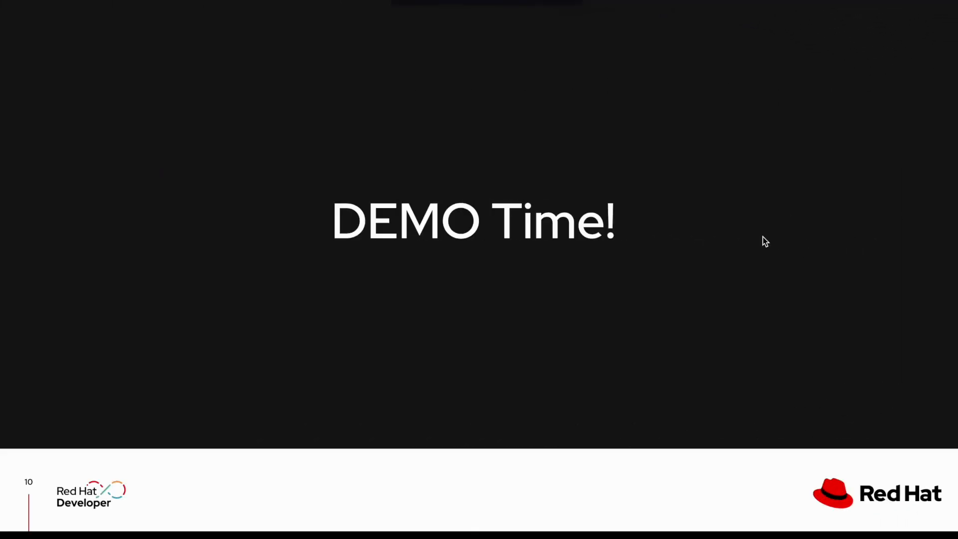
Step: Step the Part 2 slides through Modify Code, Code Commit and build/deploy to step 7
key(Right)
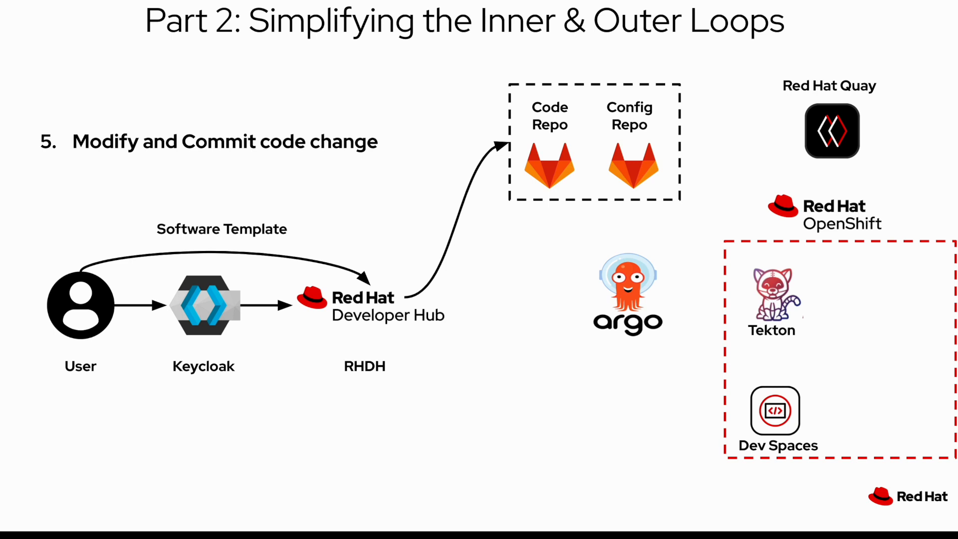
key(Right)
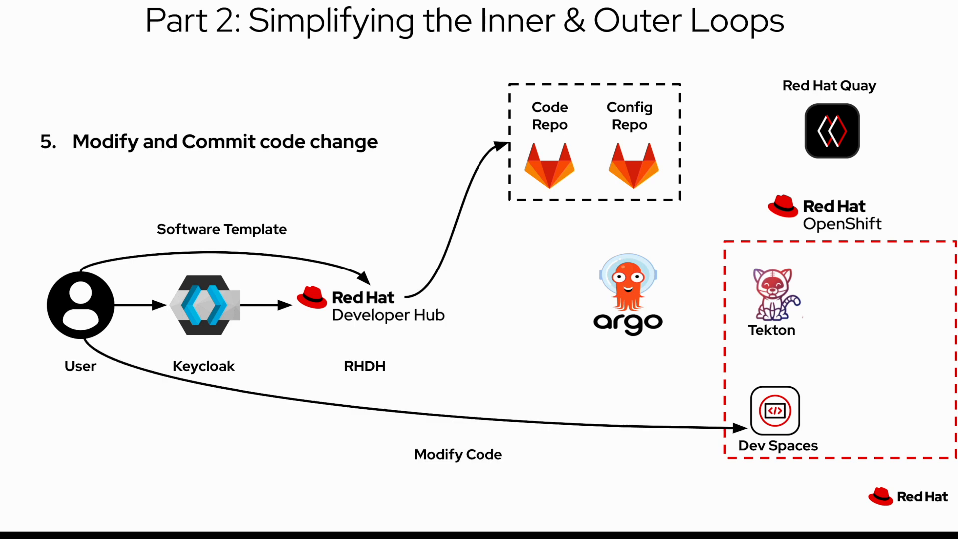
key(Right)
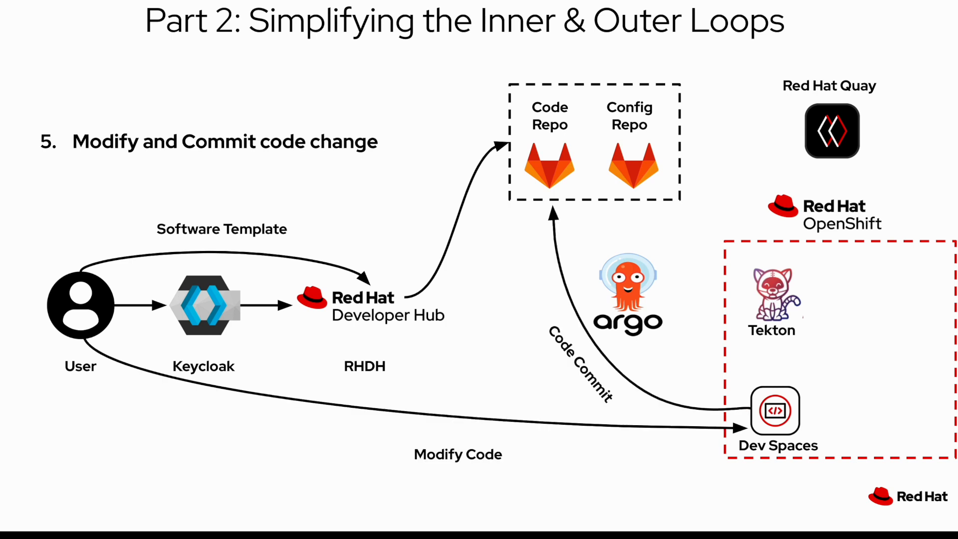
key(Right)
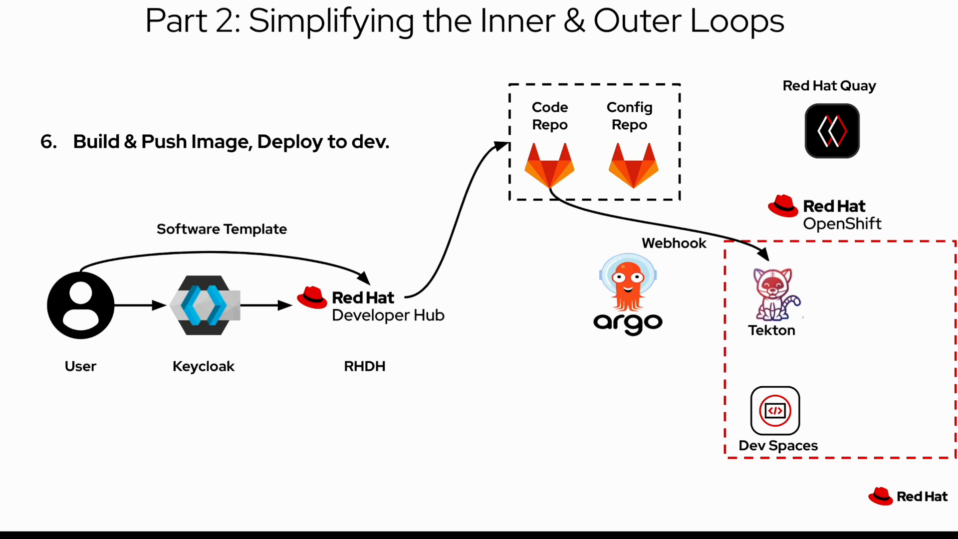
key(Right)
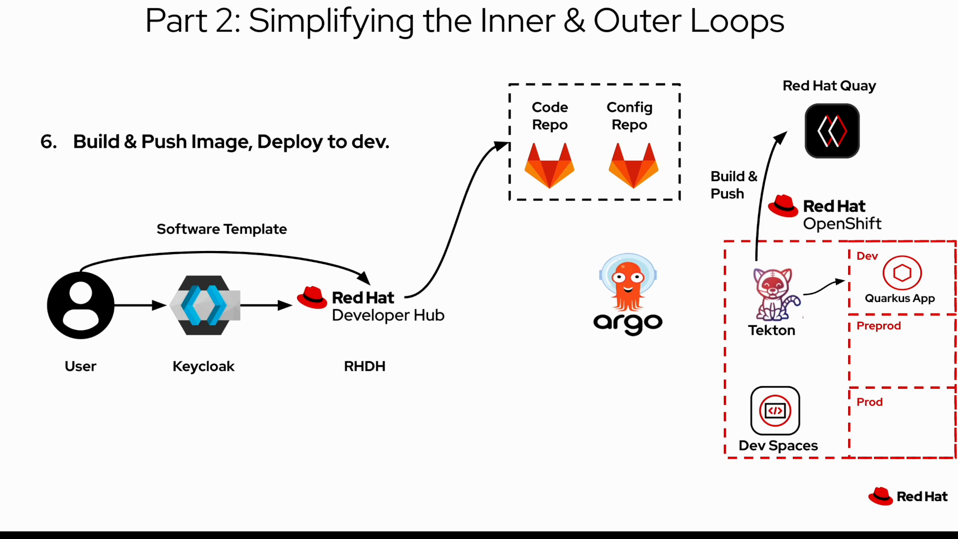
key(Right)
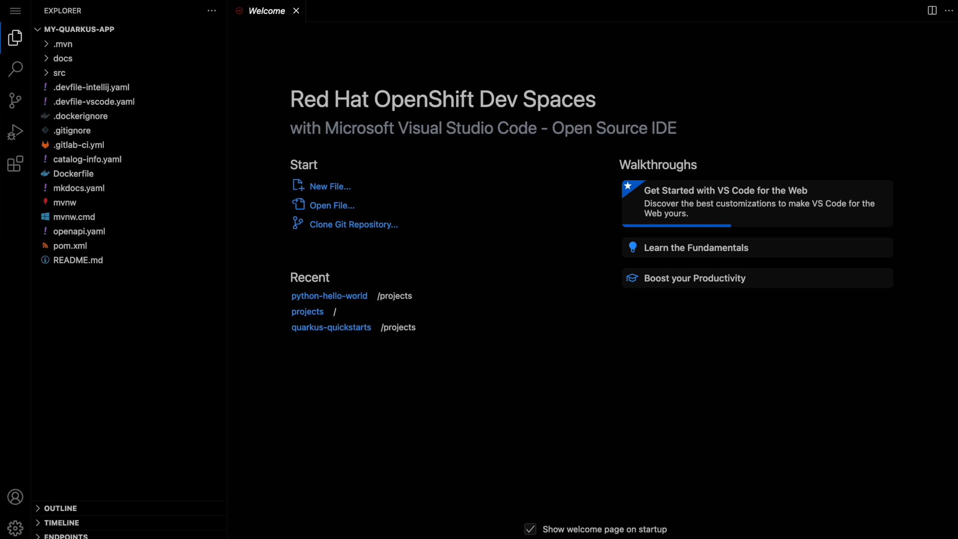
Step: Add the line 'And even great documentation!' below the description in docs/index.md
click(57, 61)
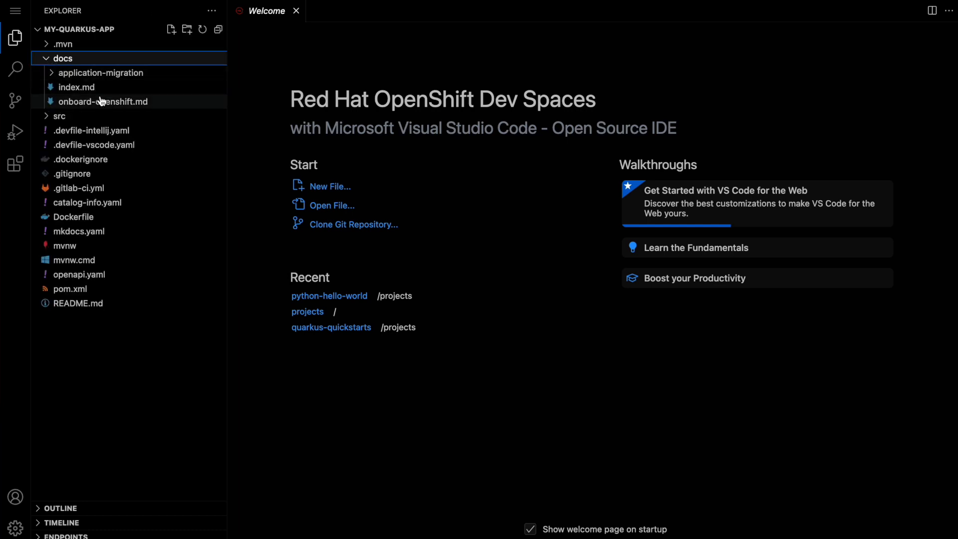
click(115, 88)
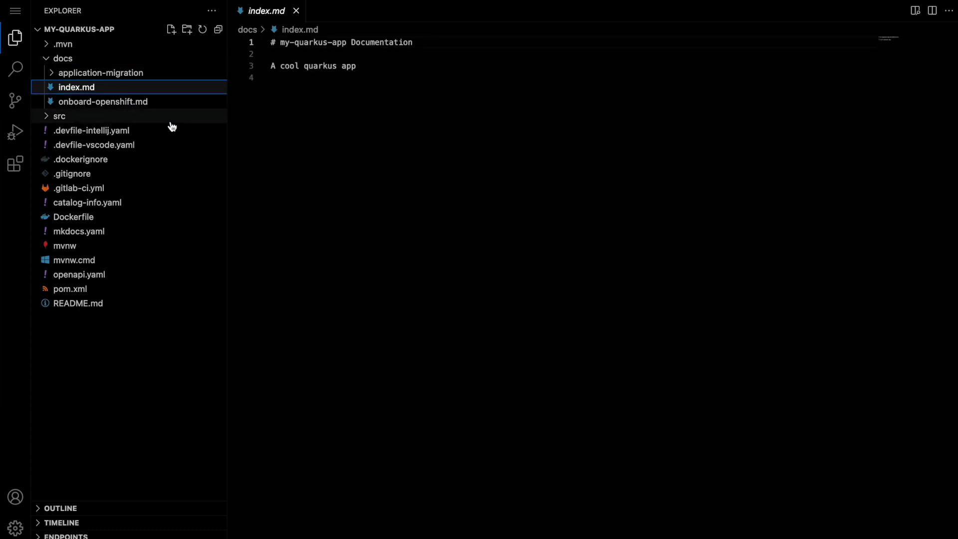
click(375, 68)
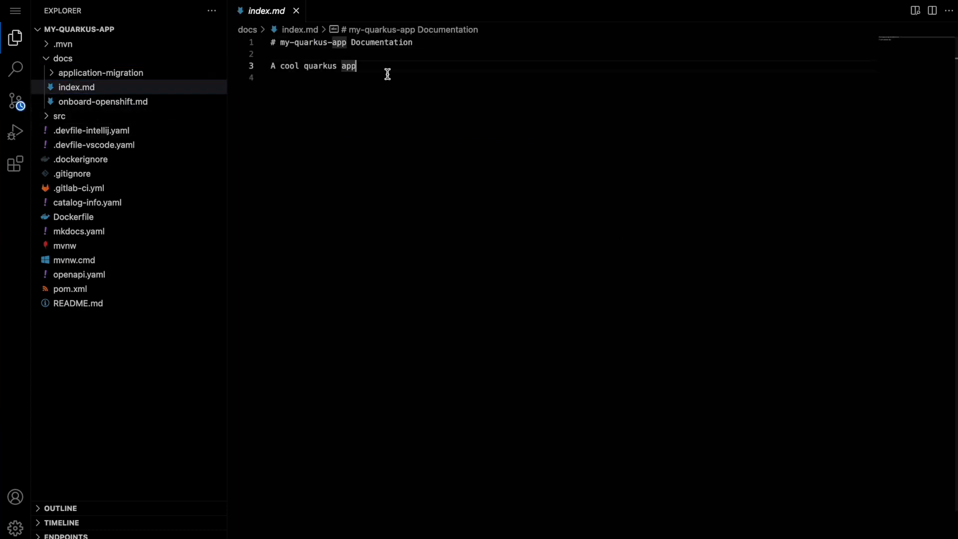
key(Return)
key(Return)
text(And even)
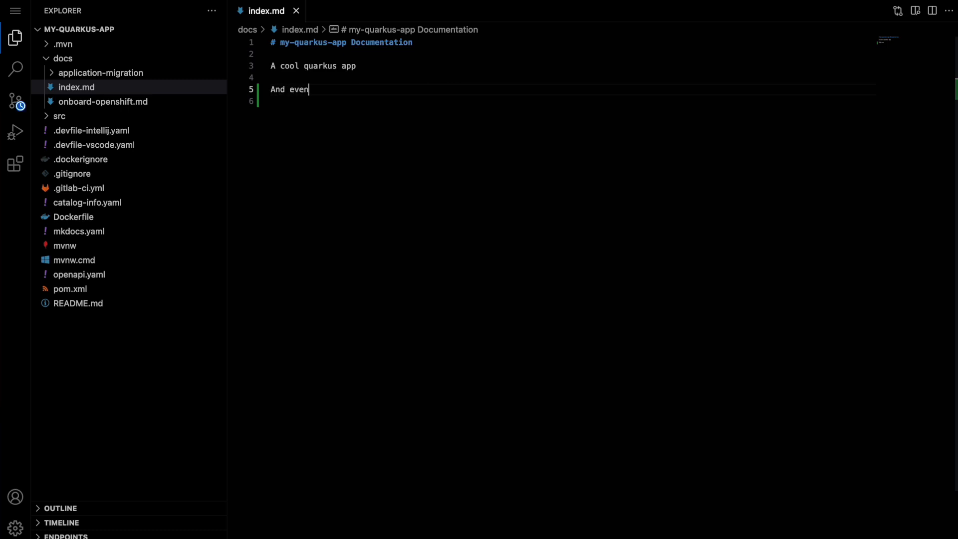
text( great docume)
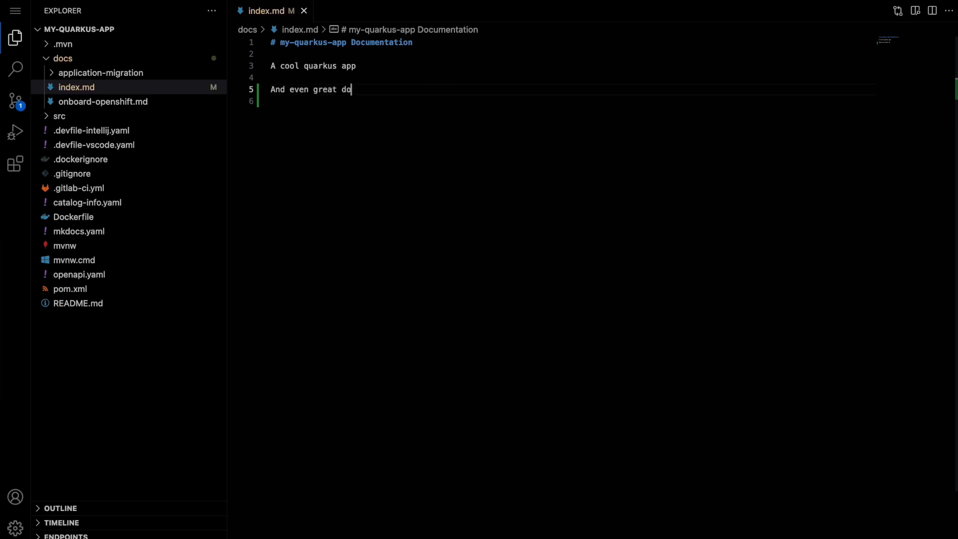
text(ation!)
Step: Commit all changes as 'My First Commit' and sync them with origin/master
click(19, 105)
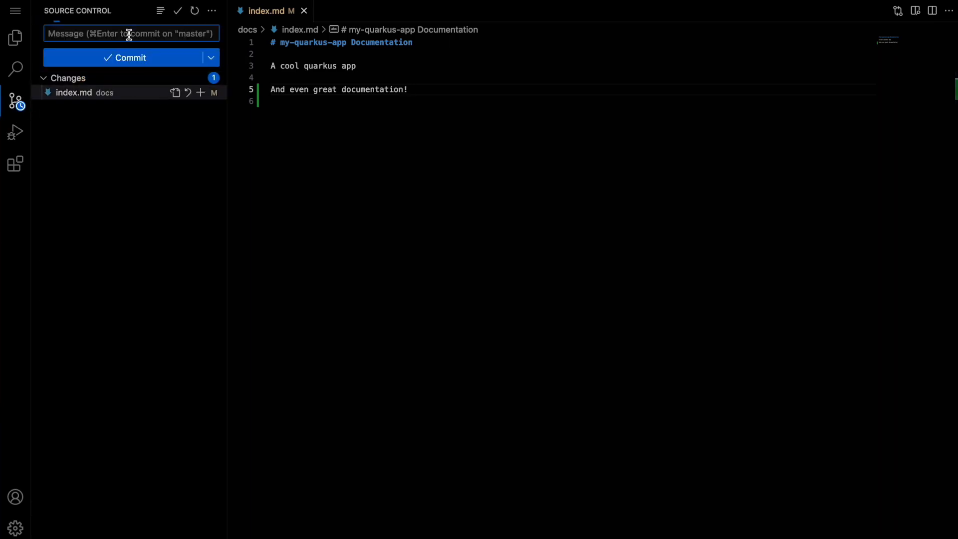
text(My )
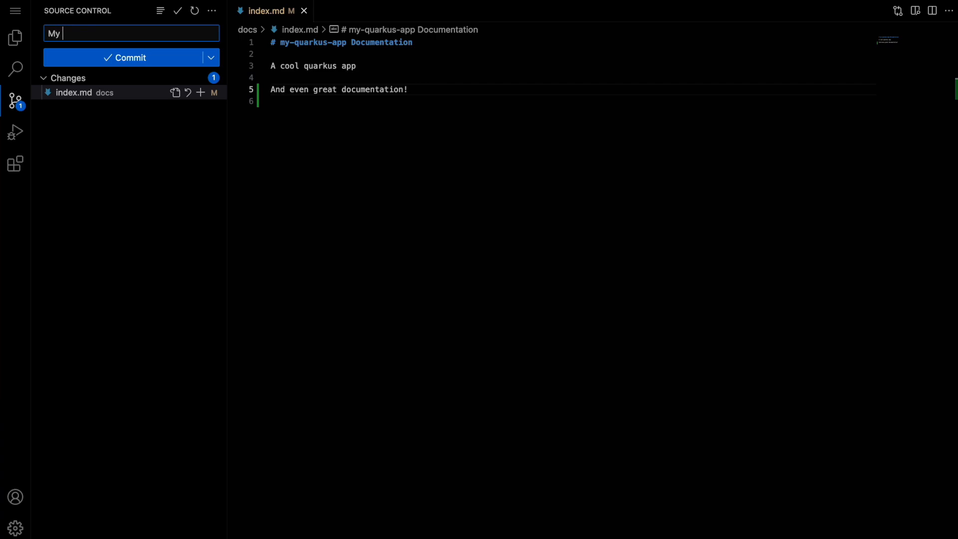
text(First Commit)
click(119, 59)
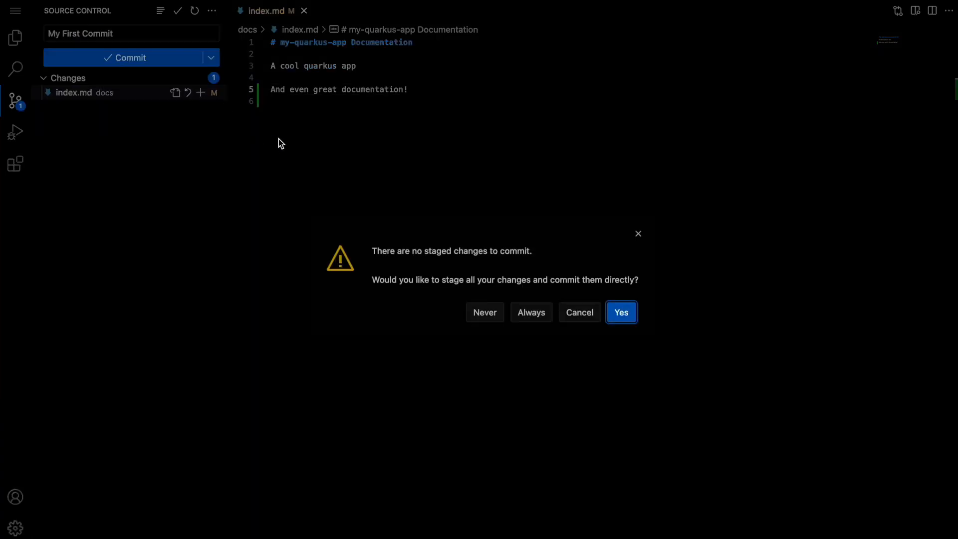
click(629, 315)
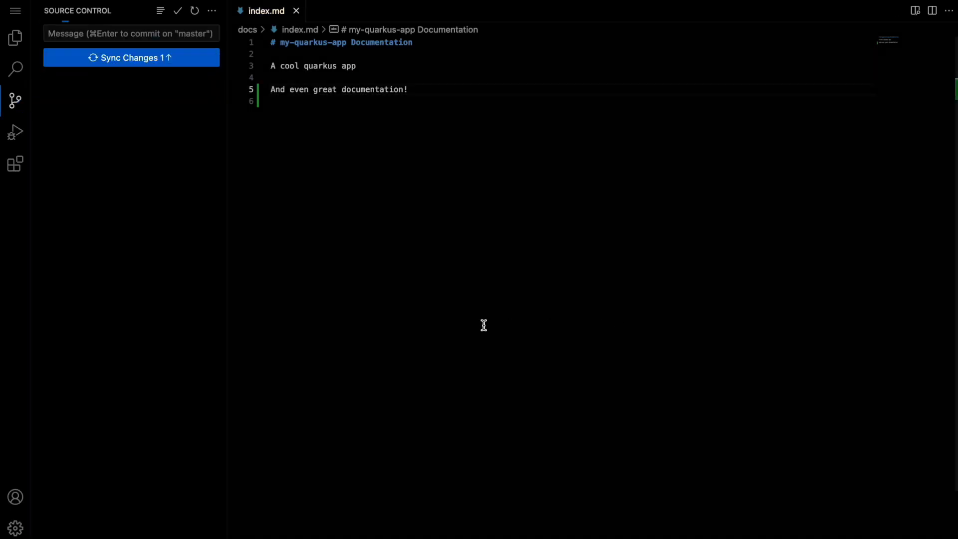
click(150, 58)
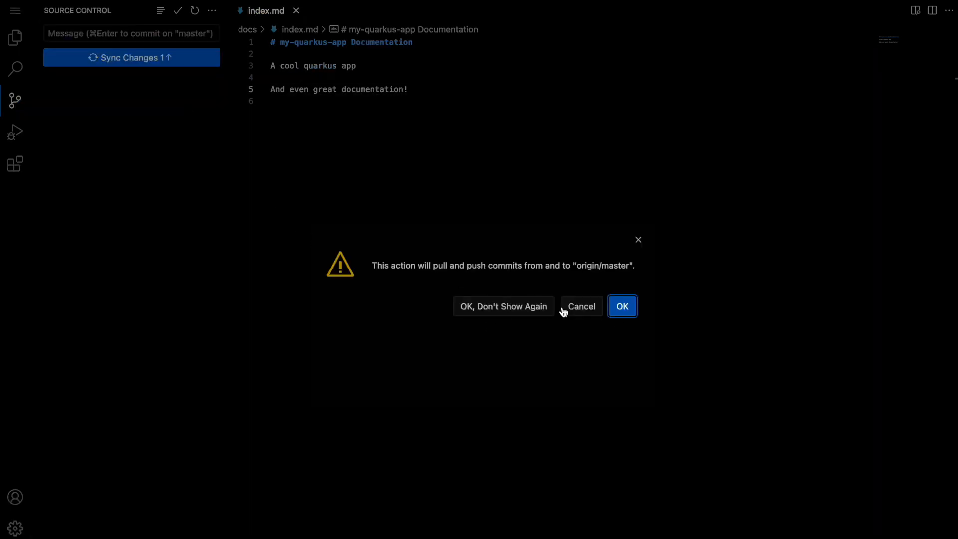
click(624, 306)
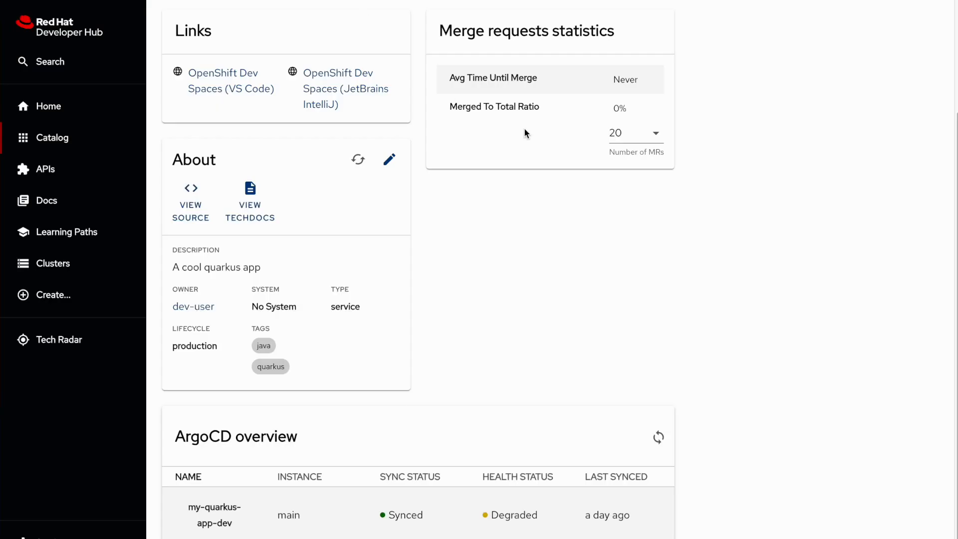
Step: Show my-quarkus-app's Tekton tab with the new running pipeline run
scroll(483, 122, up, 3)
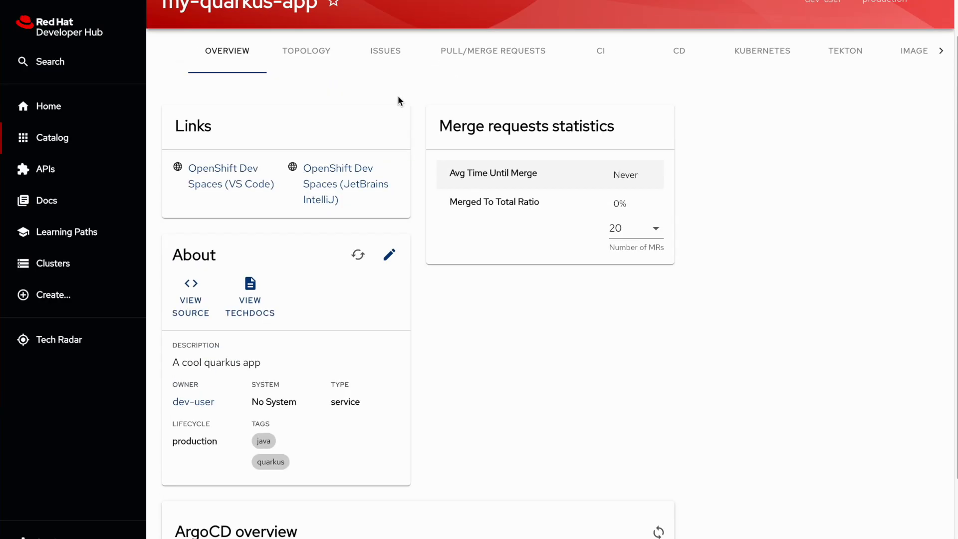
click(824, 98)
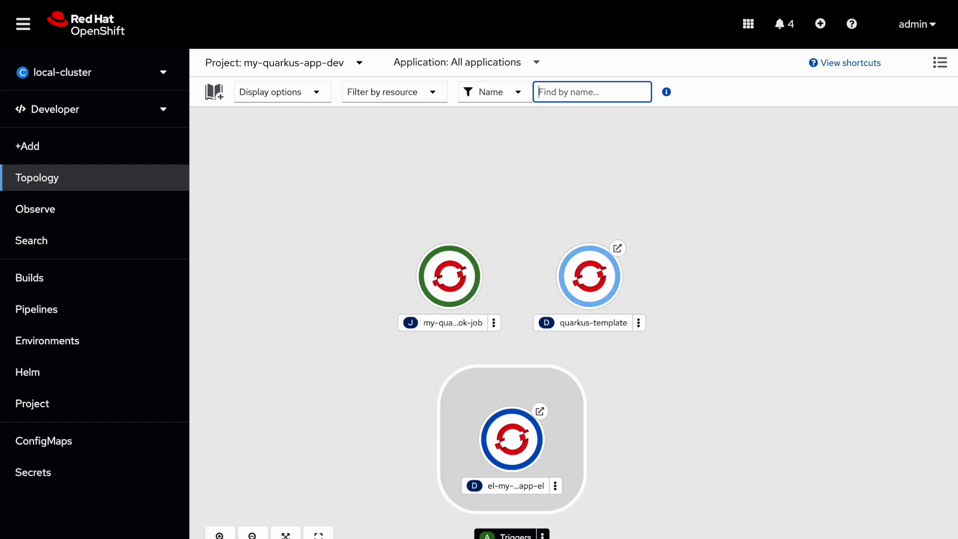
Step: Open the dev project's Pipelines in the OpenShift console
click(56, 313)
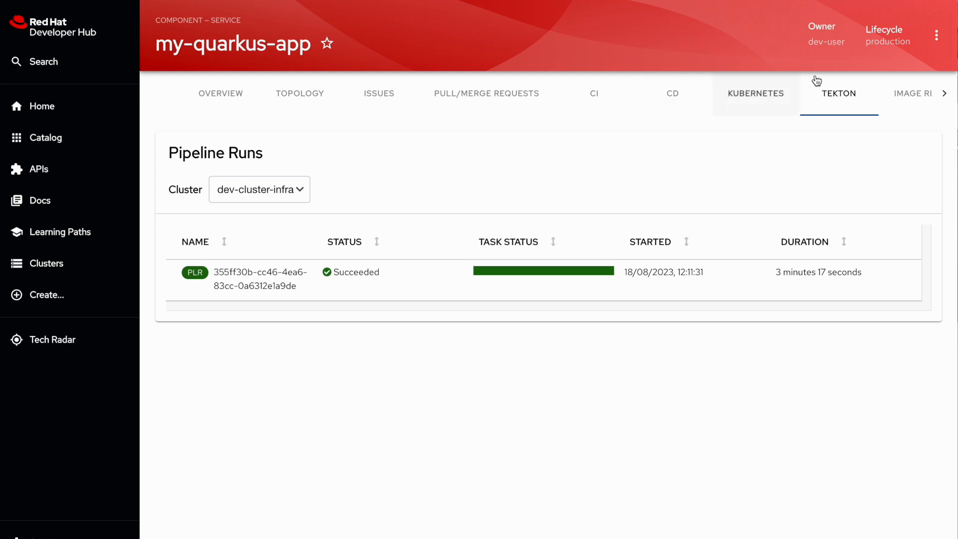
Step: Check the latest Quay image and dev pod topology, then open the running dev app
click(913, 93)
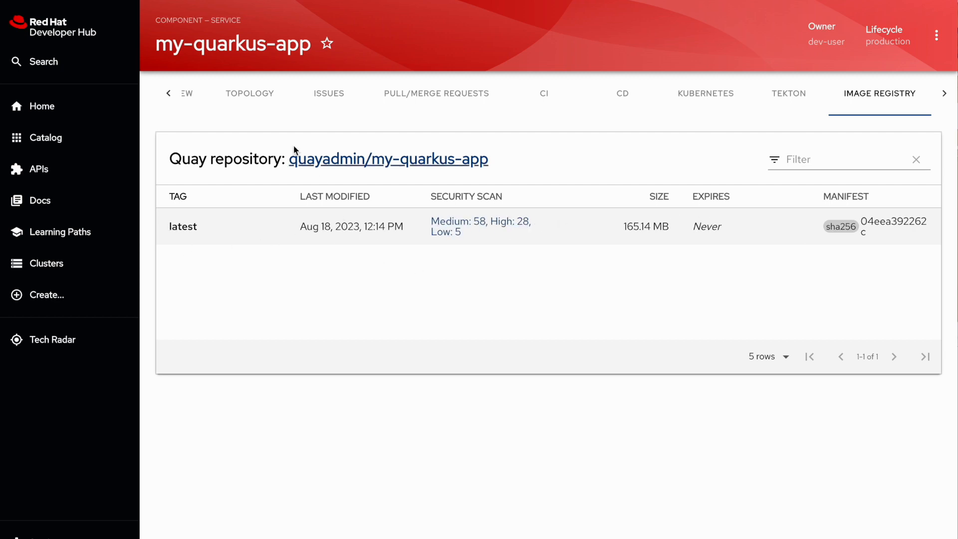
click(253, 90)
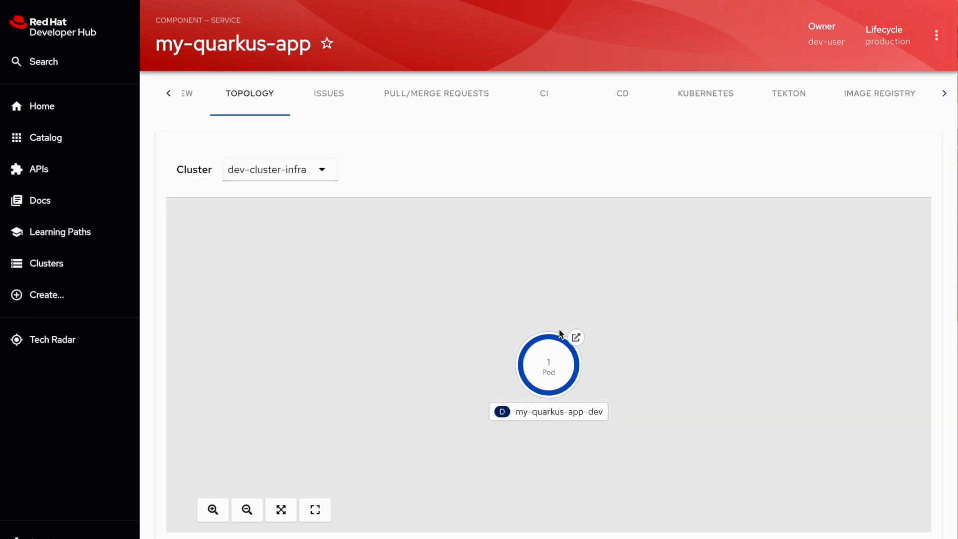
click(576, 338)
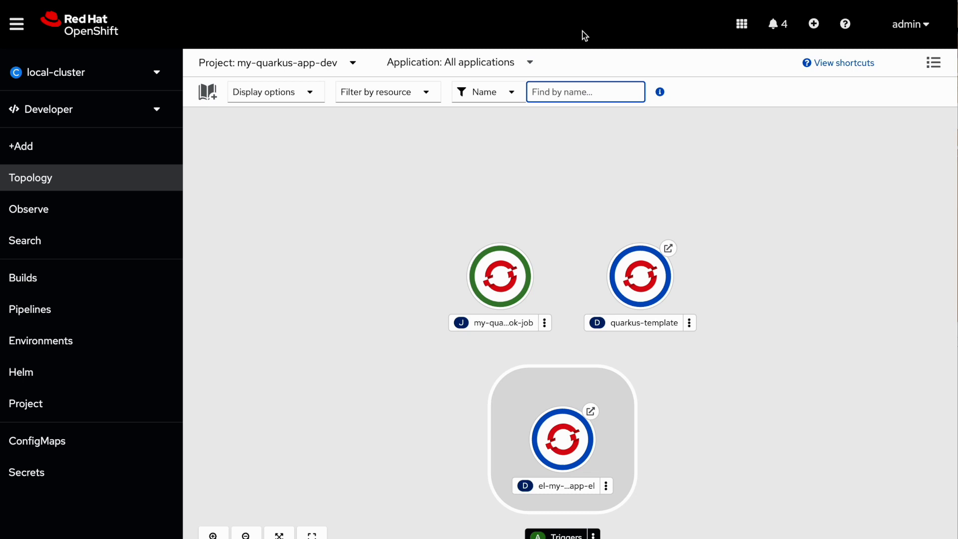
Step: Switch the OpenShift project to my-quarkus-app-preprod by searching 'my-quarkus'
click(340, 64)
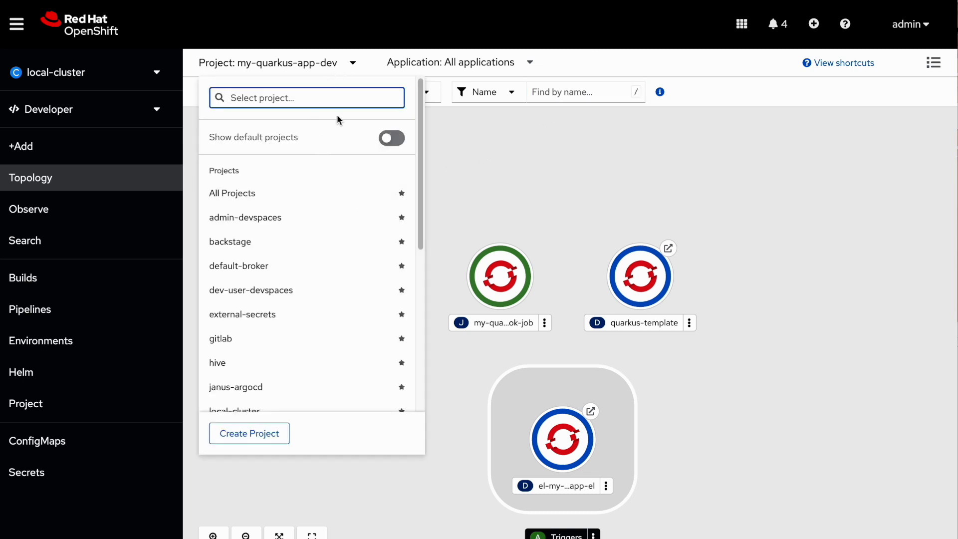
text(my)
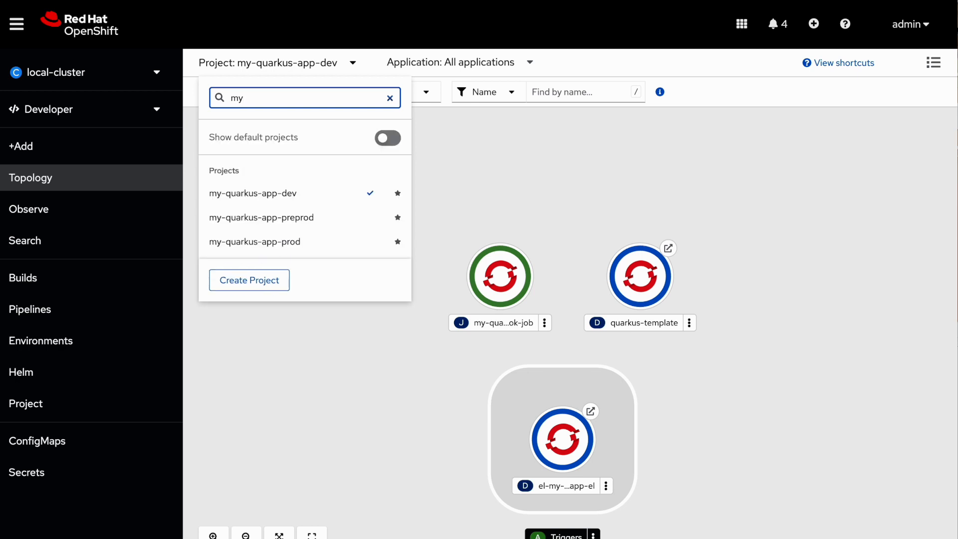
text(-quarkus)
click(298, 220)
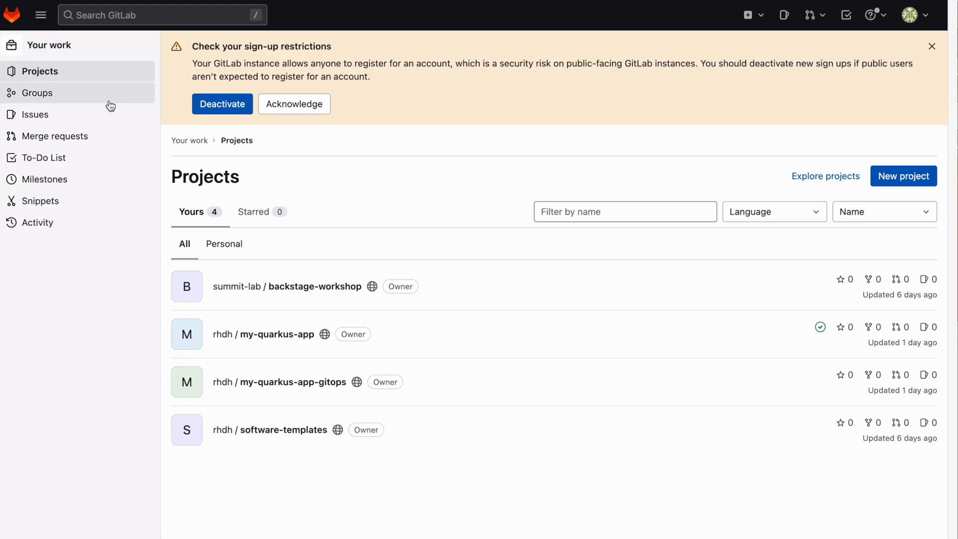
Step: Create tag V1.0 on my-quarkus-app's master, pointing at 'My First Commit'
click(303, 343)
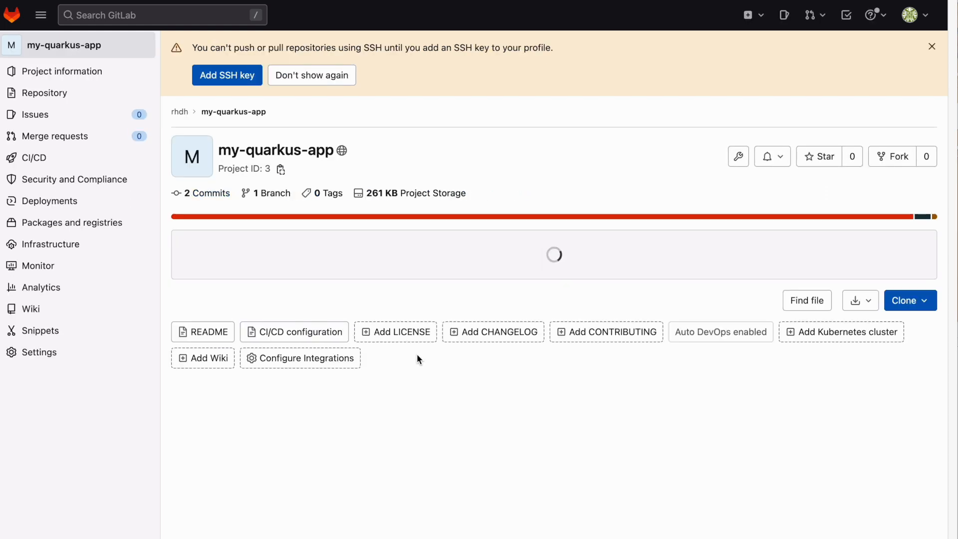
click(315, 196)
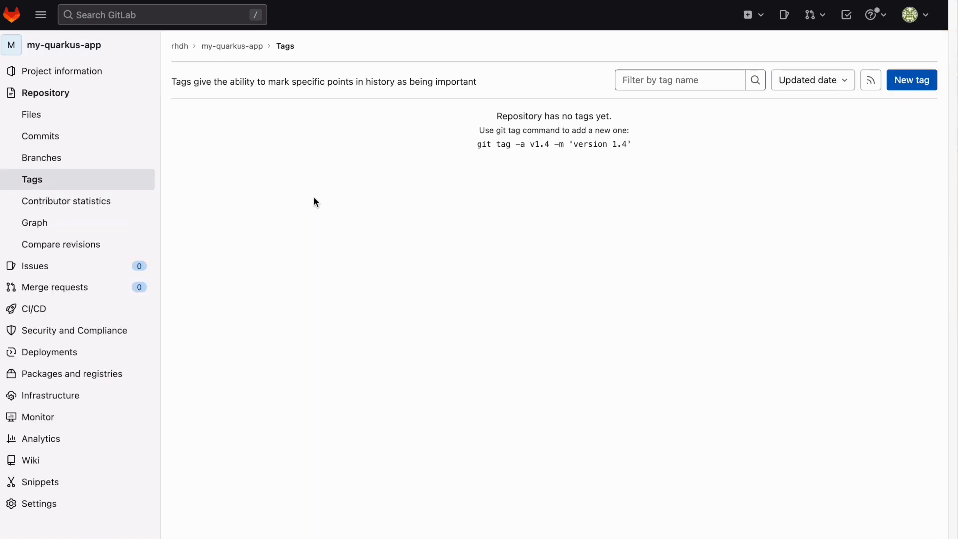
click(917, 86)
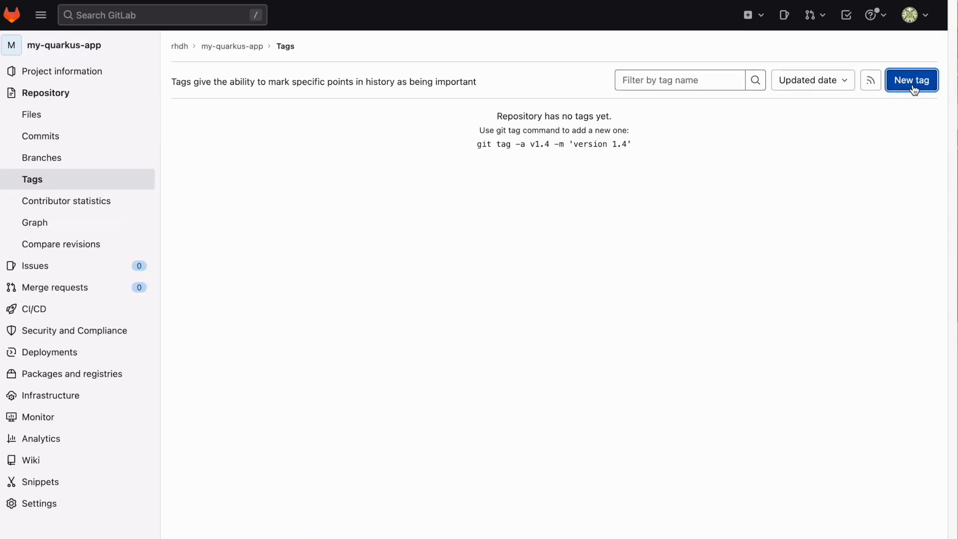
click(351, 158)
text(V1.0)
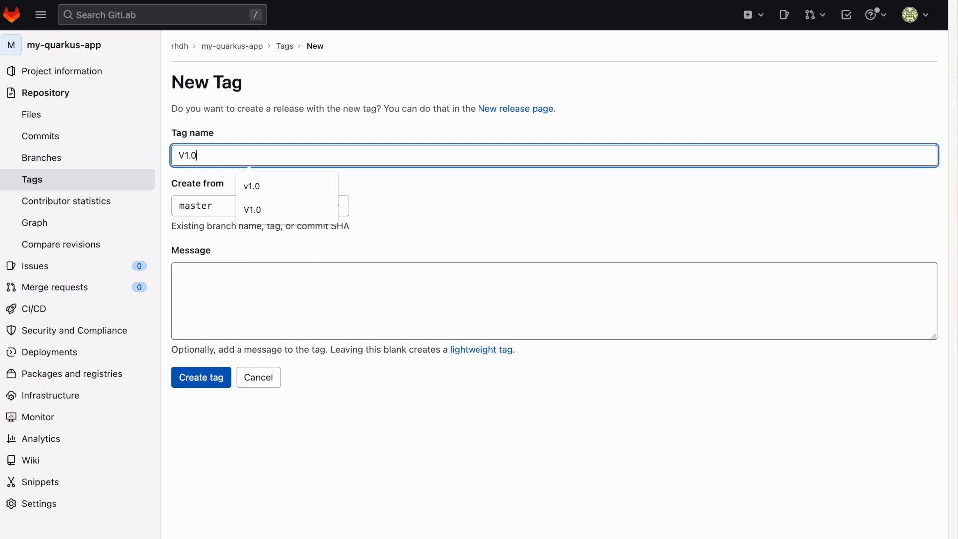
click(209, 387)
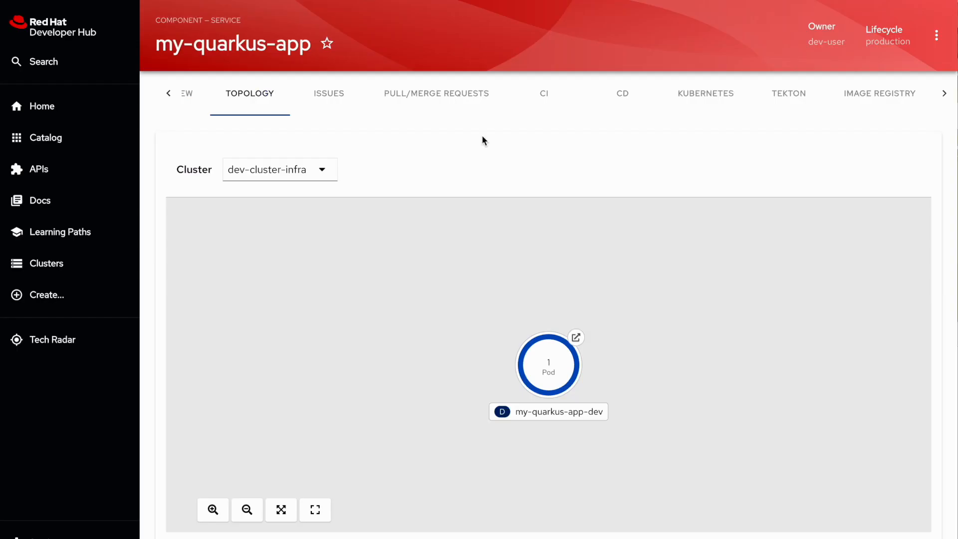
Step: Review the Tekton pipeline runs, then open the preprod quarkus-template app's public URL
click(798, 99)
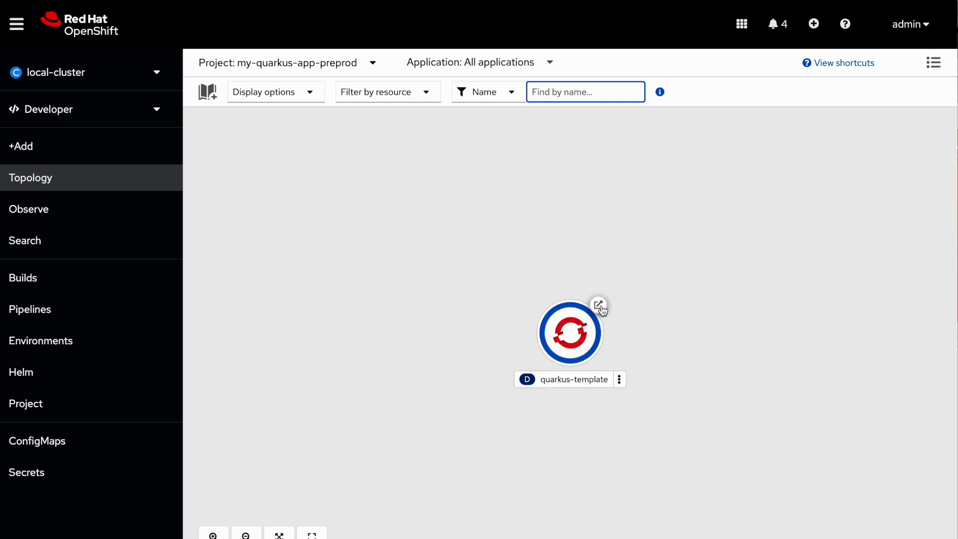
click(602, 306)
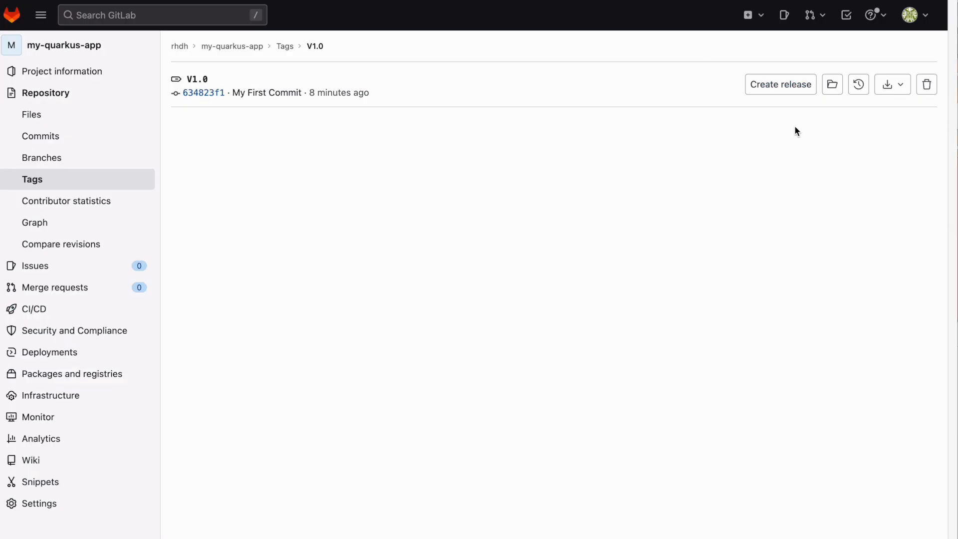
Step: Publish a GitLab release titled 'Prod V1.0' from the V1.0 tag
click(778, 89)
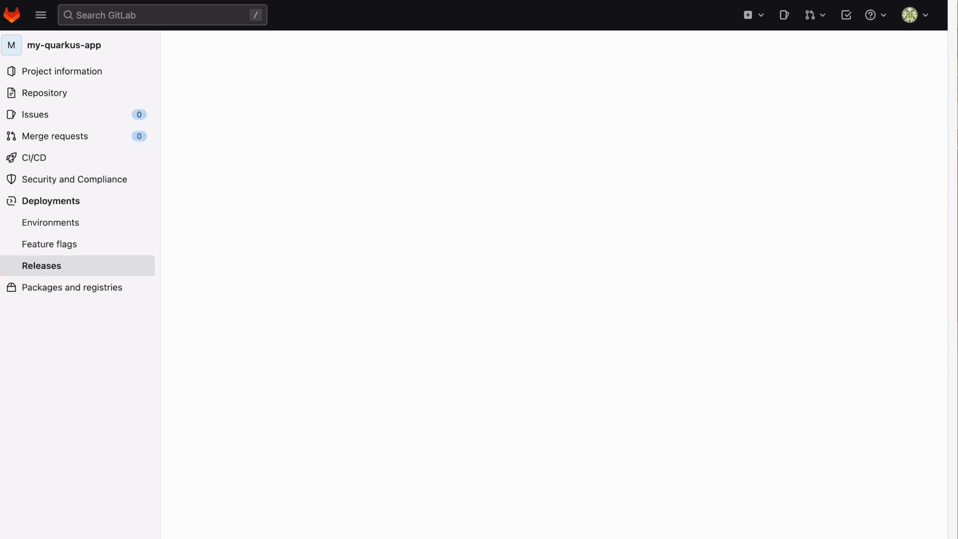
text(Prod V1.)
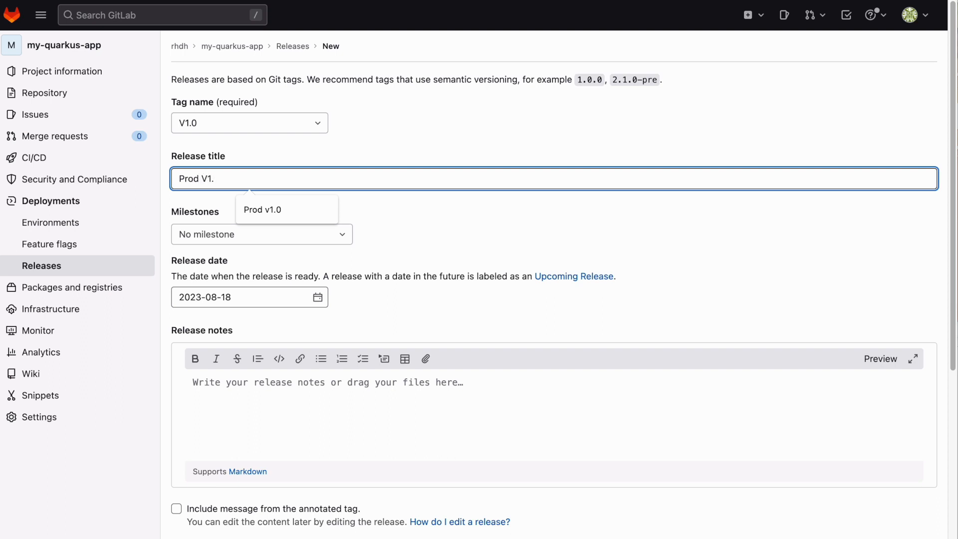
text(0)
scroll(280, 327, down, 5)
click(210, 483)
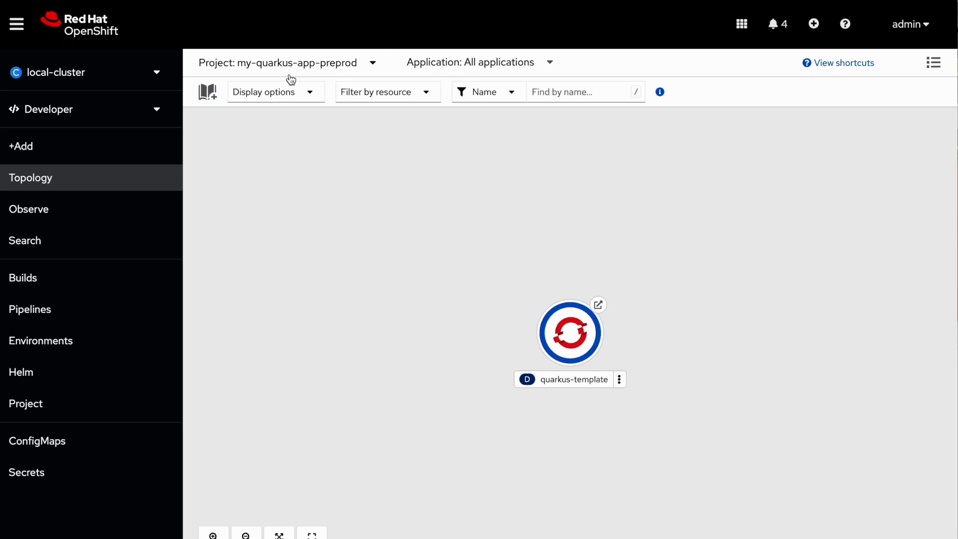
Step: Switch to the my-quarkus-app-prod project and open its quarkus-template app's public URL
click(301, 68)
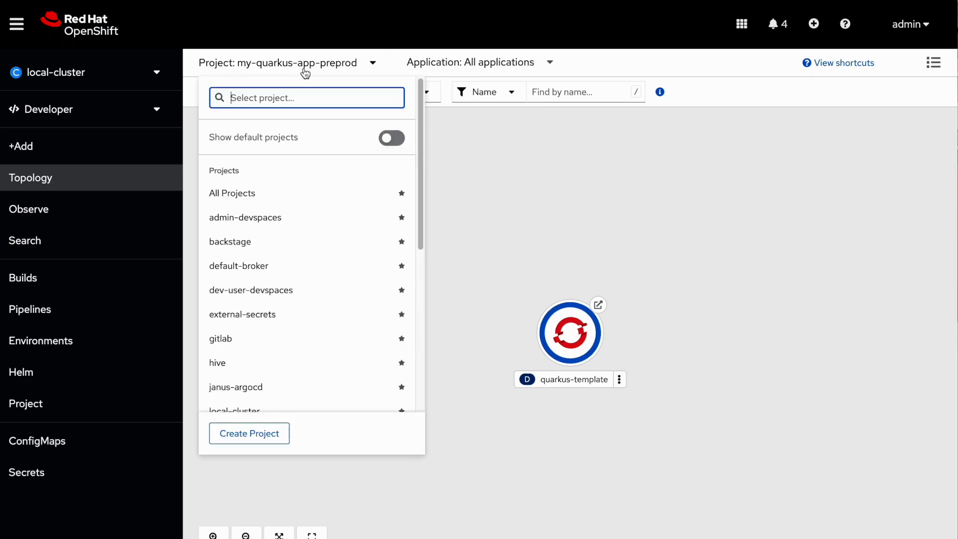
text(prod)
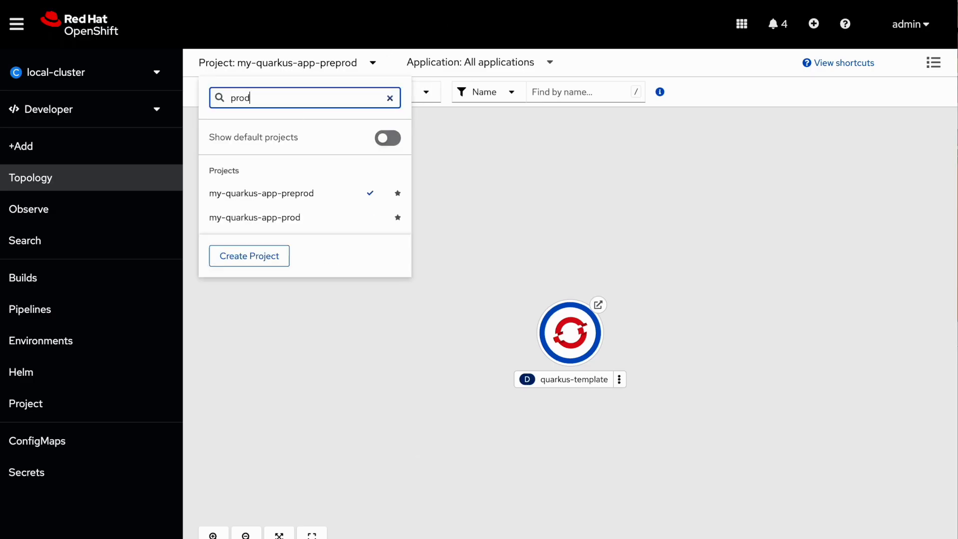
click(269, 217)
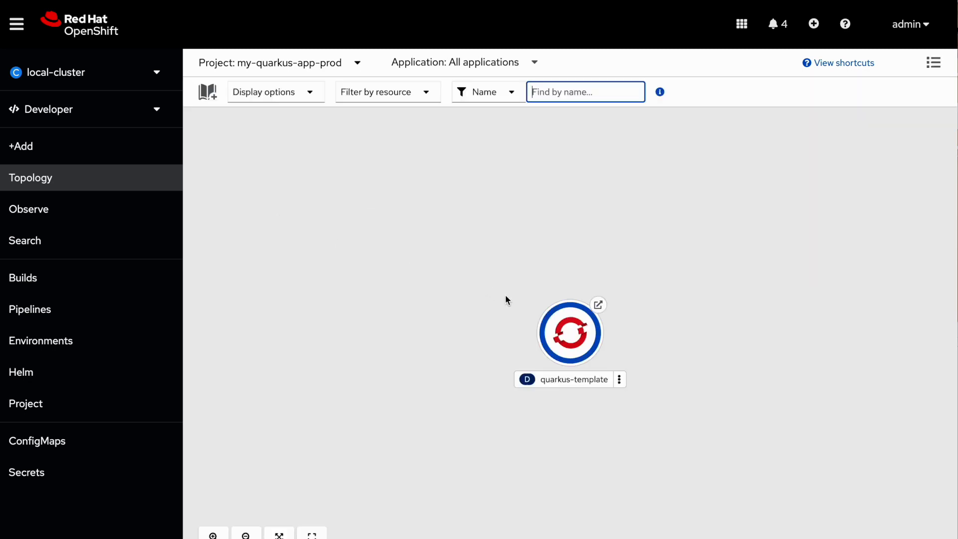
click(600, 308)
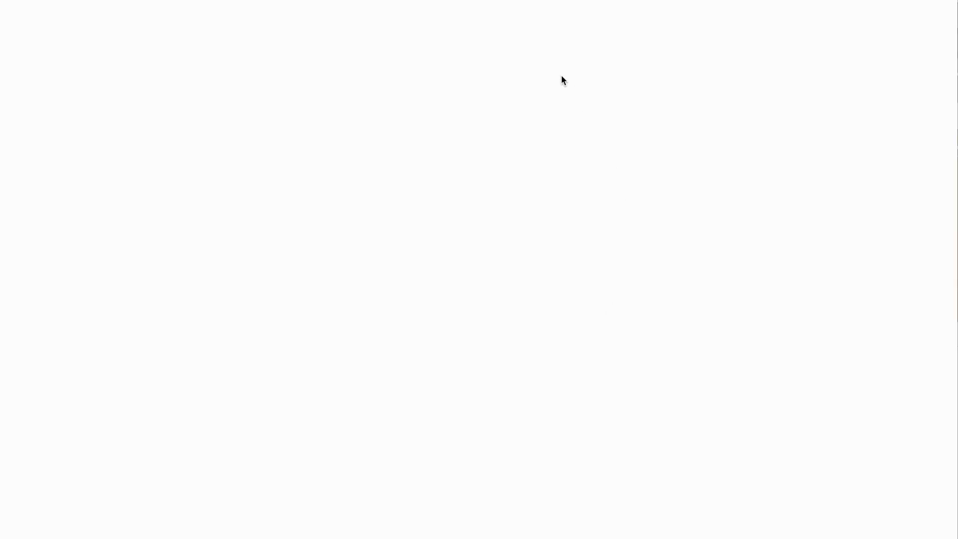